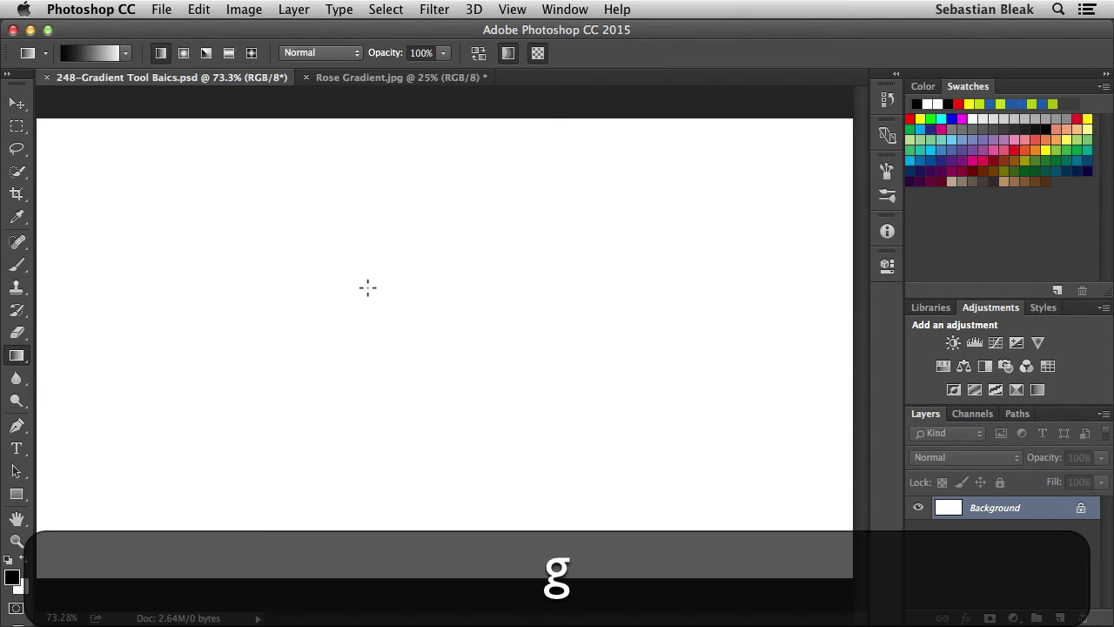
Try a long and a short black-to-white linear gradient across the blank Background layer, undoing each one
{"action": "left_click_drag", "start_coordinate": [366, 260], "coordinate": [363, 285]}
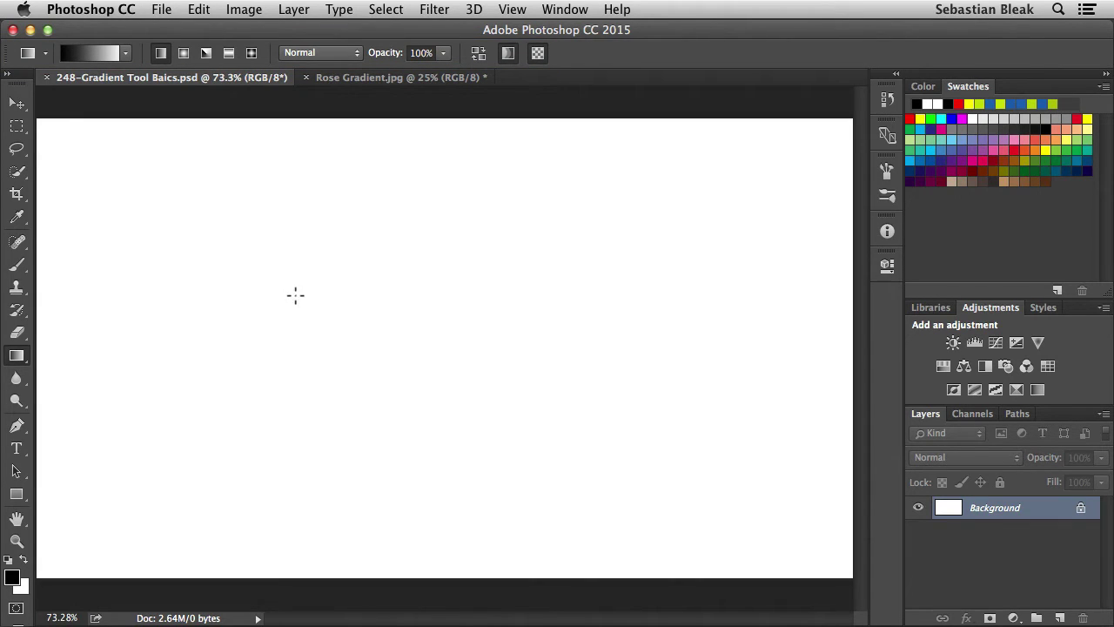
{"action": "left_click_drag", "start_coordinate": [272, 289], "coordinate": [705, 323]}
{"action": "key", "text": "shift"}
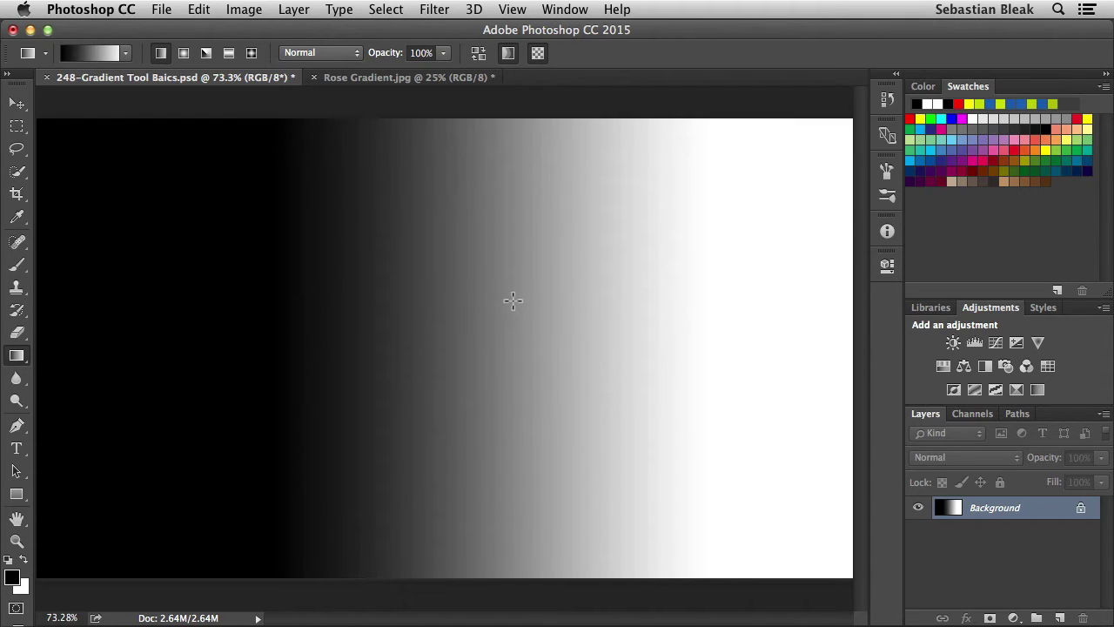
{"action": "key", "text": "super+z"}
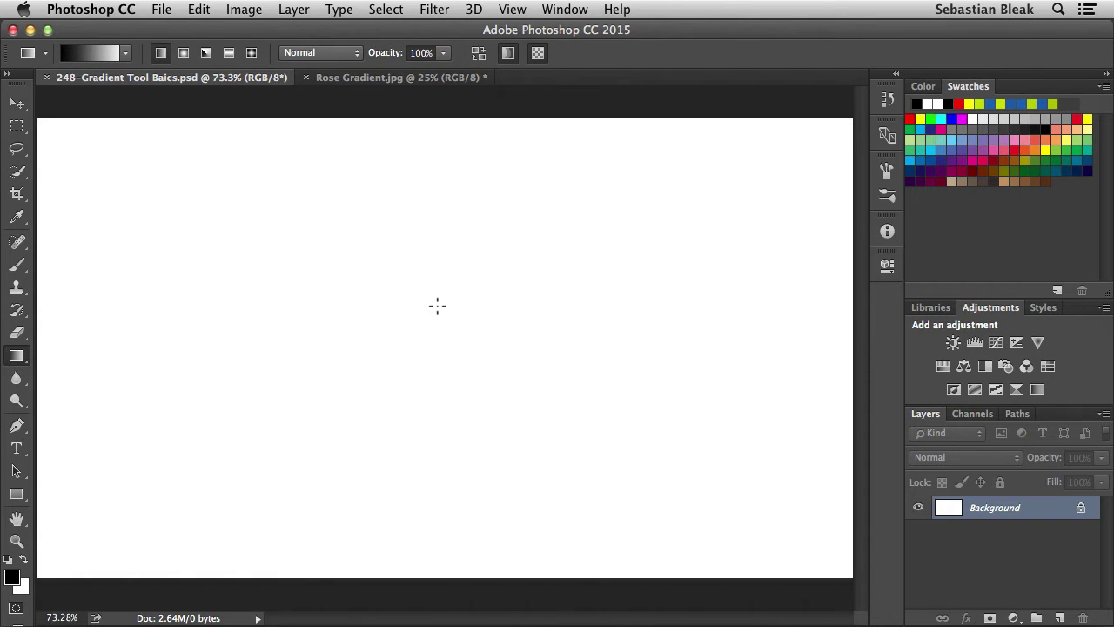
{"action": "left_click_drag", "start_coordinate": [384, 293], "coordinate": [446, 292]}
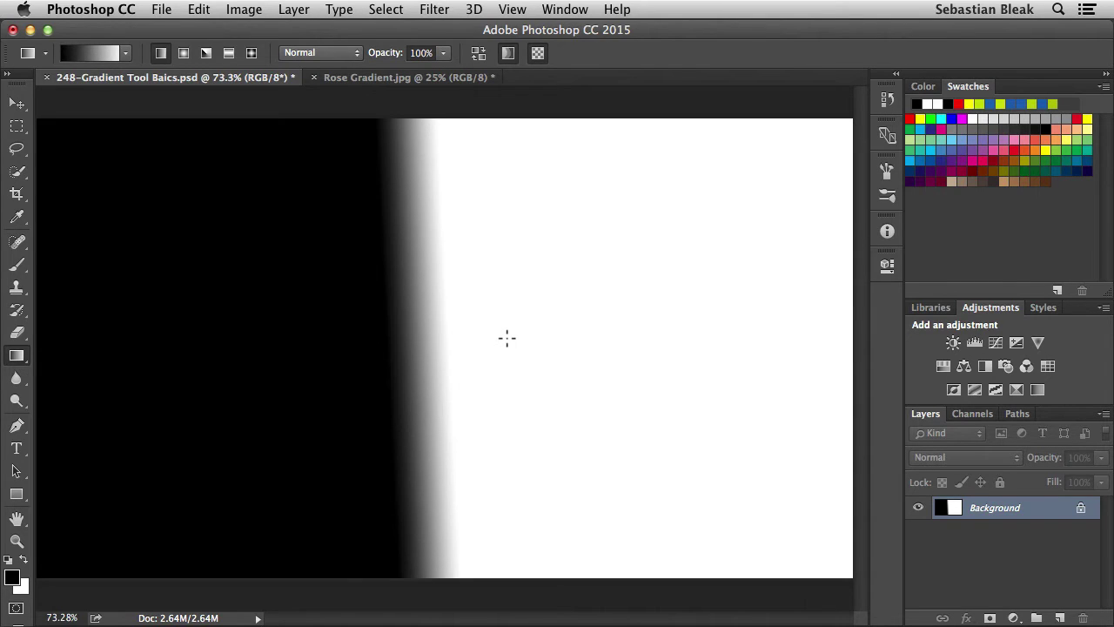
{"action": "key", "text": "super+z"}
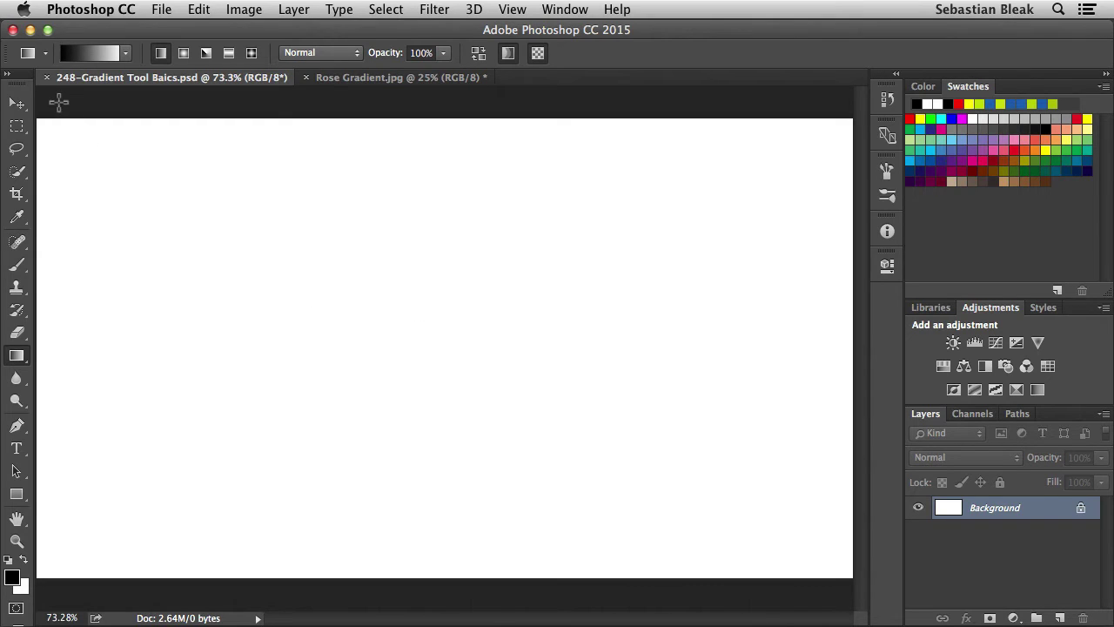
Examine the Gradient tool presets, the Gradient Editor, and the gradient picker with its options, leaving everything as it is
{"action": "left_click", "coordinate": [41, 53]}
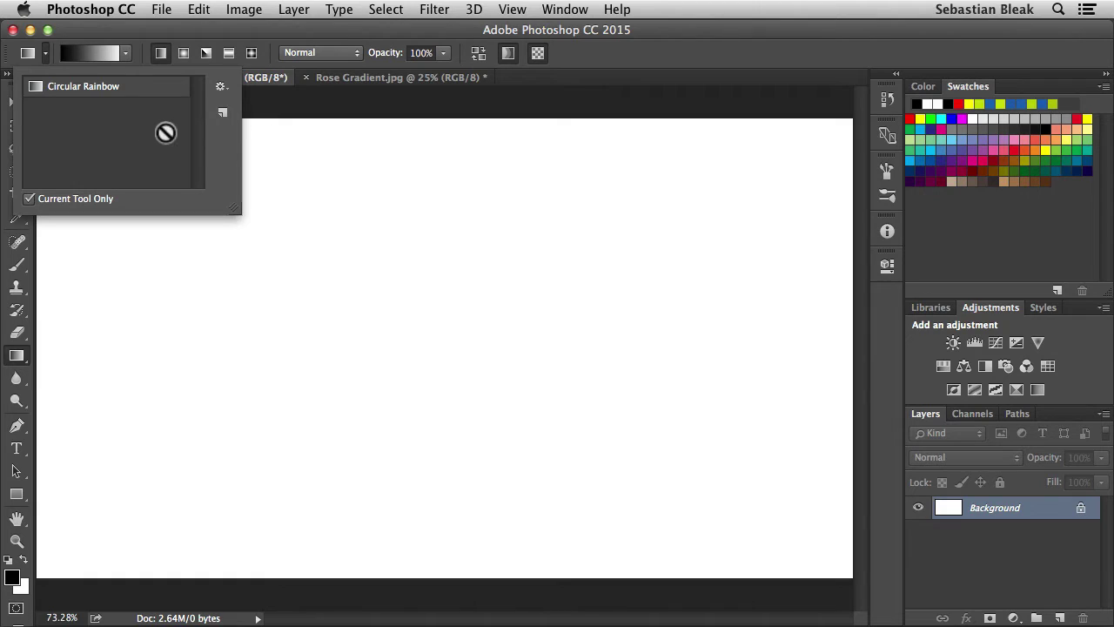
{"action": "left_click", "coordinate": [221, 89]}
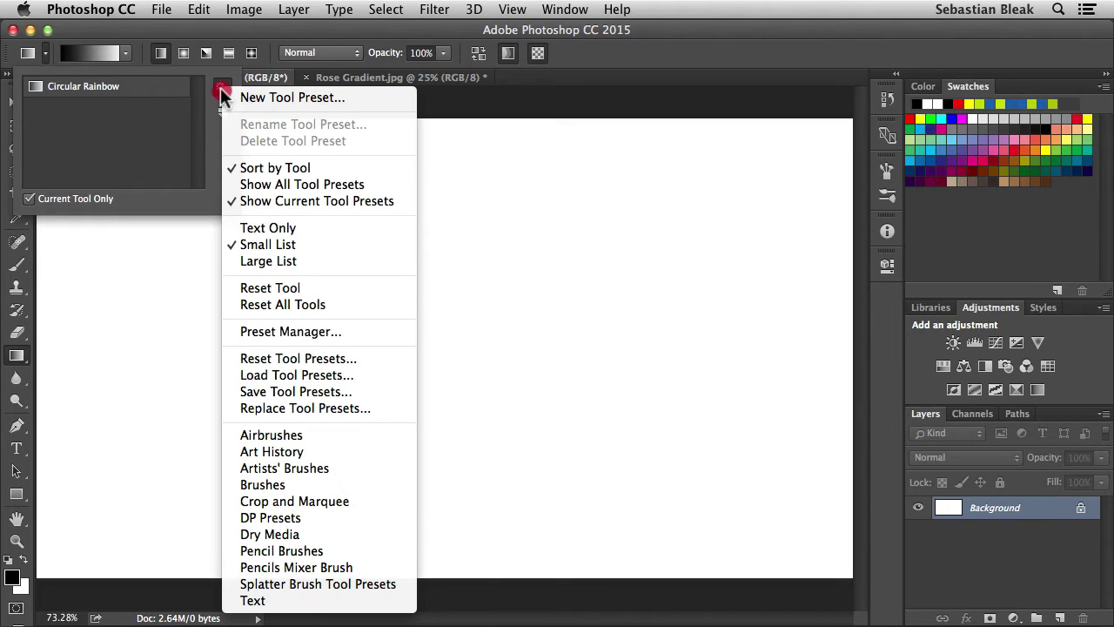
{"action": "left_click", "coordinate": [145, 132]}
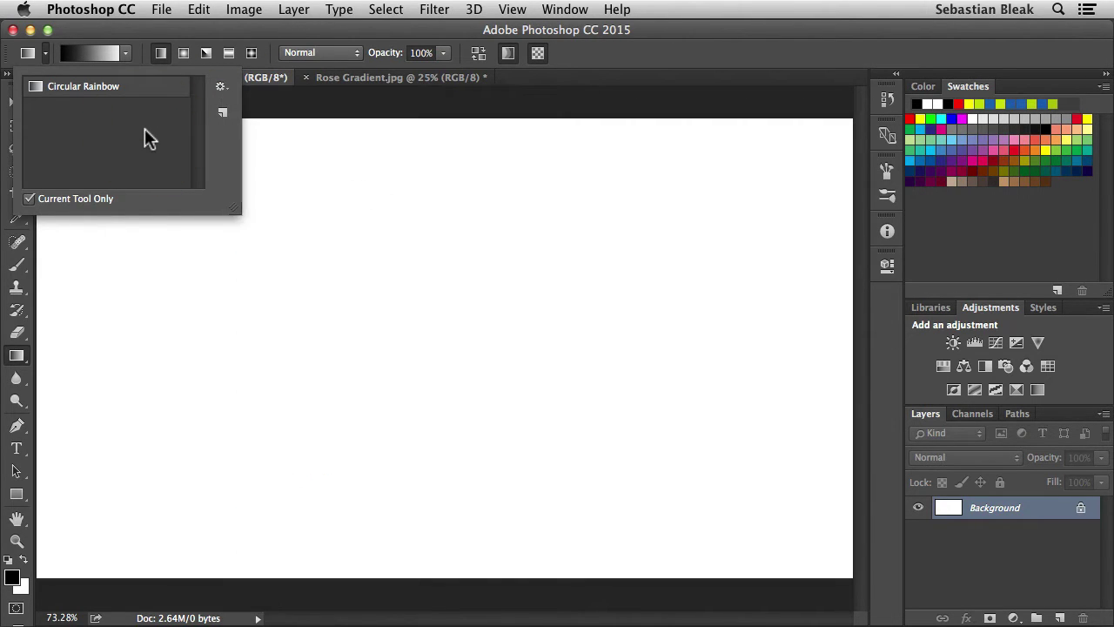
{"action": "key", "text": "Escape"}
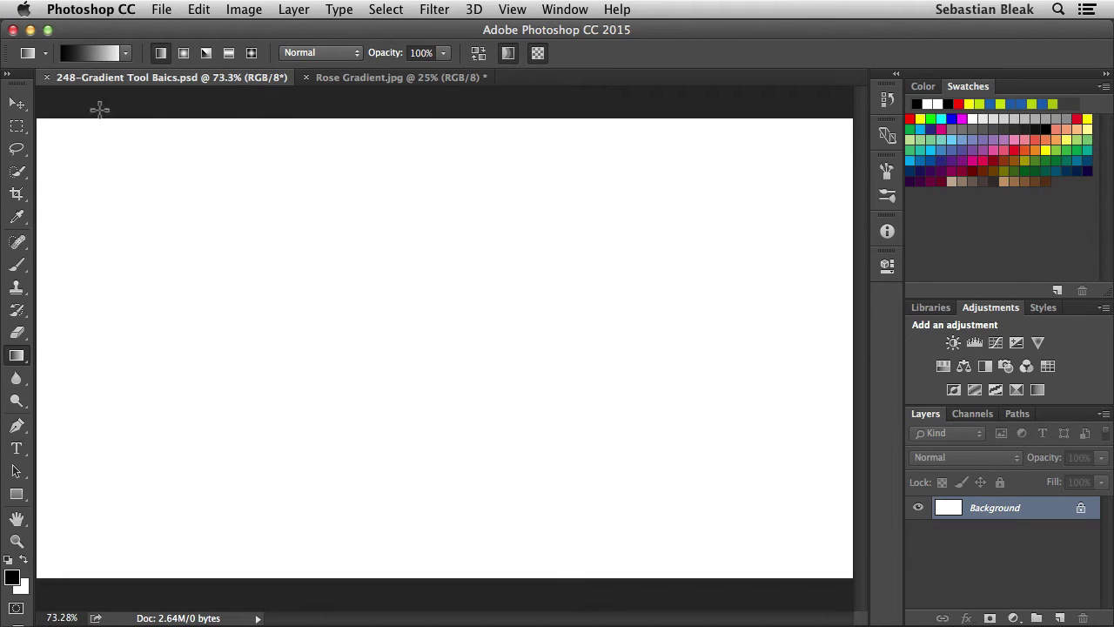
{"action": "left_click", "coordinate": [91, 56]}
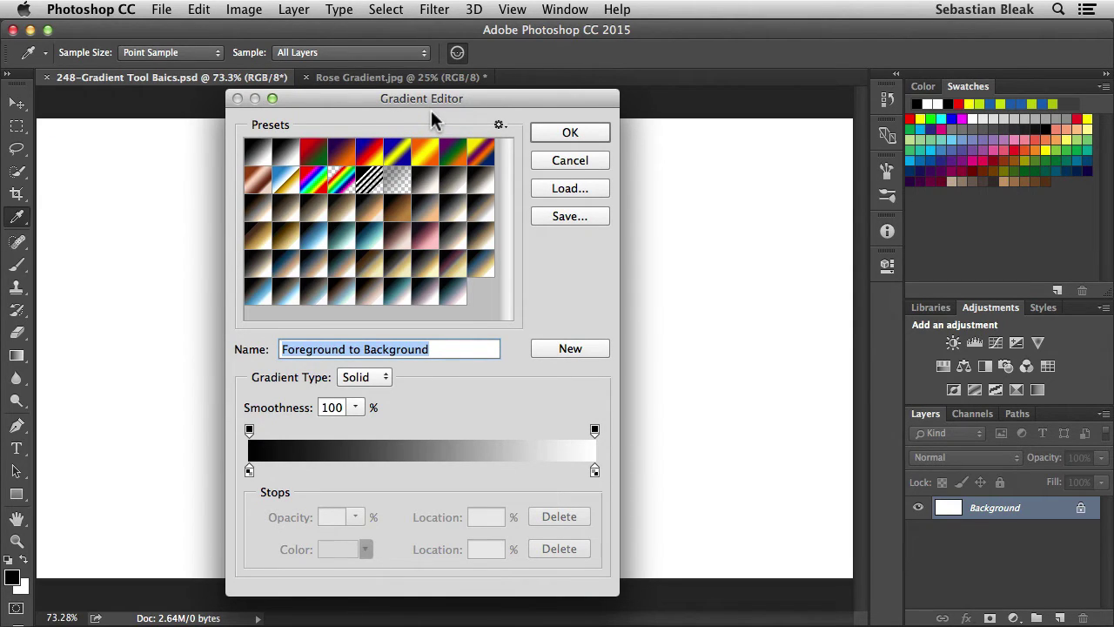
{"action": "left_click", "coordinate": [556, 160]}
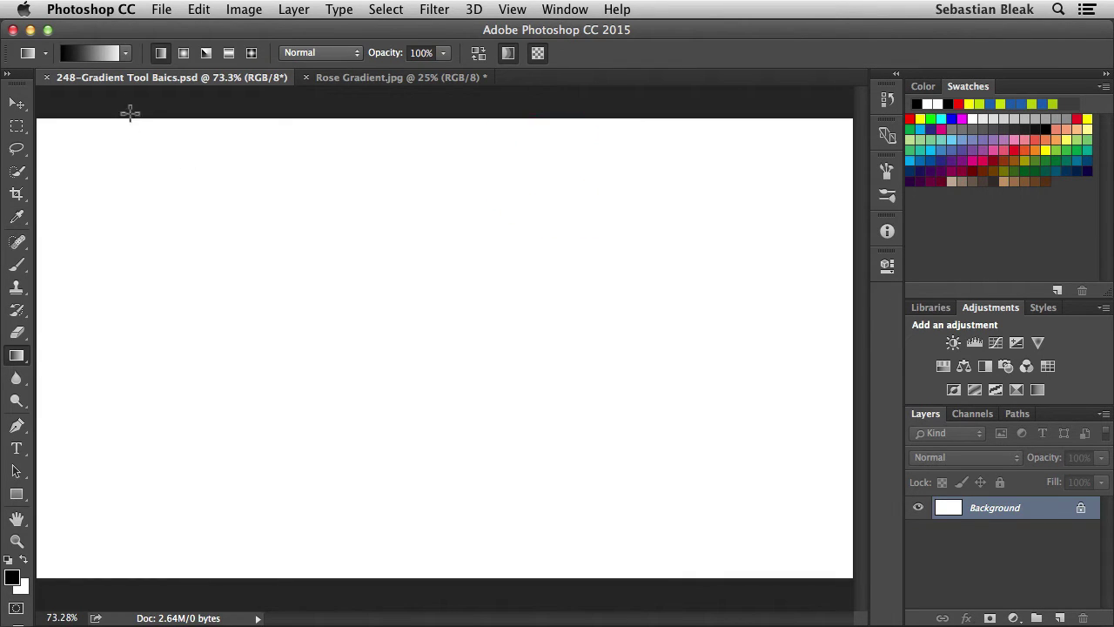
{"action": "left_click", "coordinate": [124, 55]}
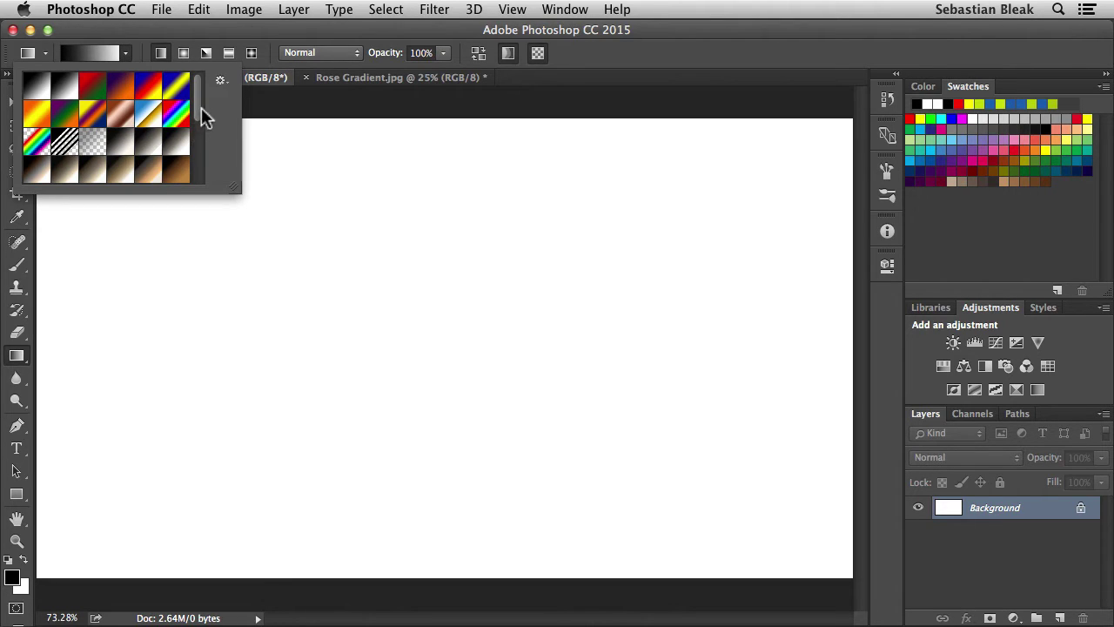
{"action": "mouse_move", "coordinate": [198, 106]}
{"action": "left_mouse_down"}
{"action": "mouse_move", "coordinate": [194, 175]}
{"action": "mouse_move", "coordinate": [193, 102]}
{"action": "left_mouse_up"}
{"action": "left_click", "coordinate": [220, 80]}
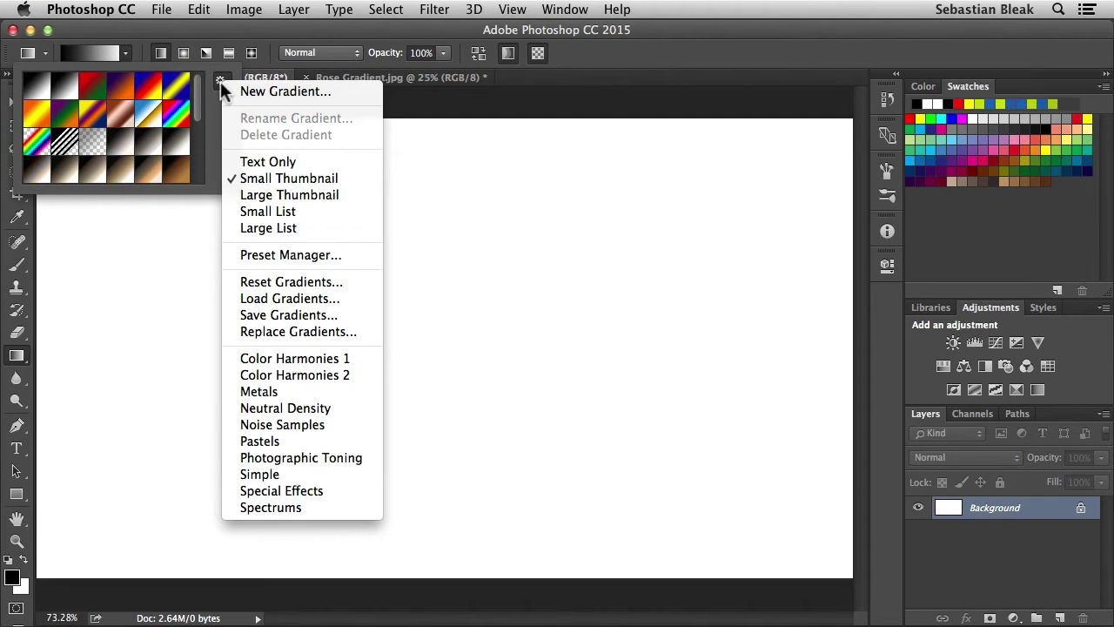
{"action": "key", "text": "Escape"}
{"action": "key", "text": "Escape"}
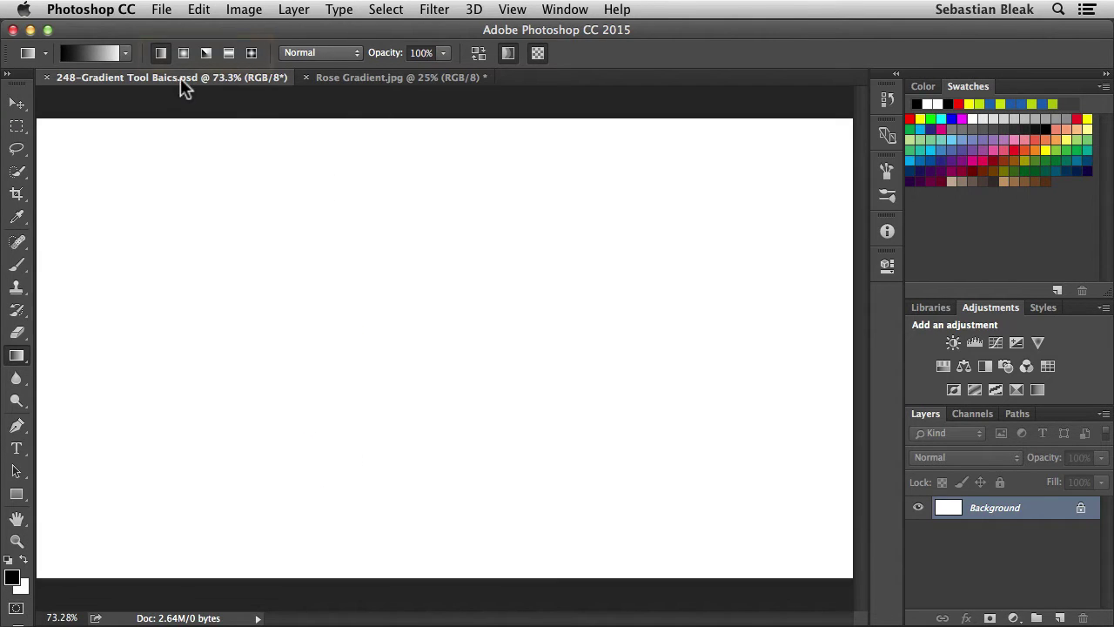
Try a linear gradient running nearly the full width of the Background layer, and undo it
{"action": "left_click", "coordinate": [204, 53]}
{"action": "left_click", "coordinate": [160, 53]}
{"action": "left_click_drag", "start_coordinate": [154, 269], "coordinate": [770, 262]}
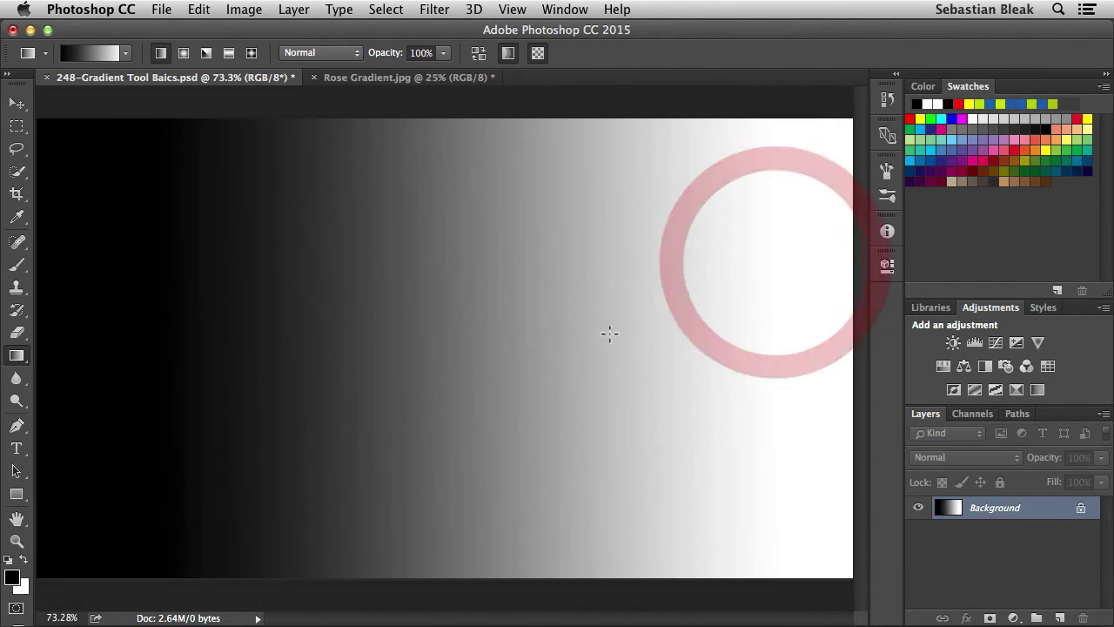
{"action": "key", "text": "super+z"}
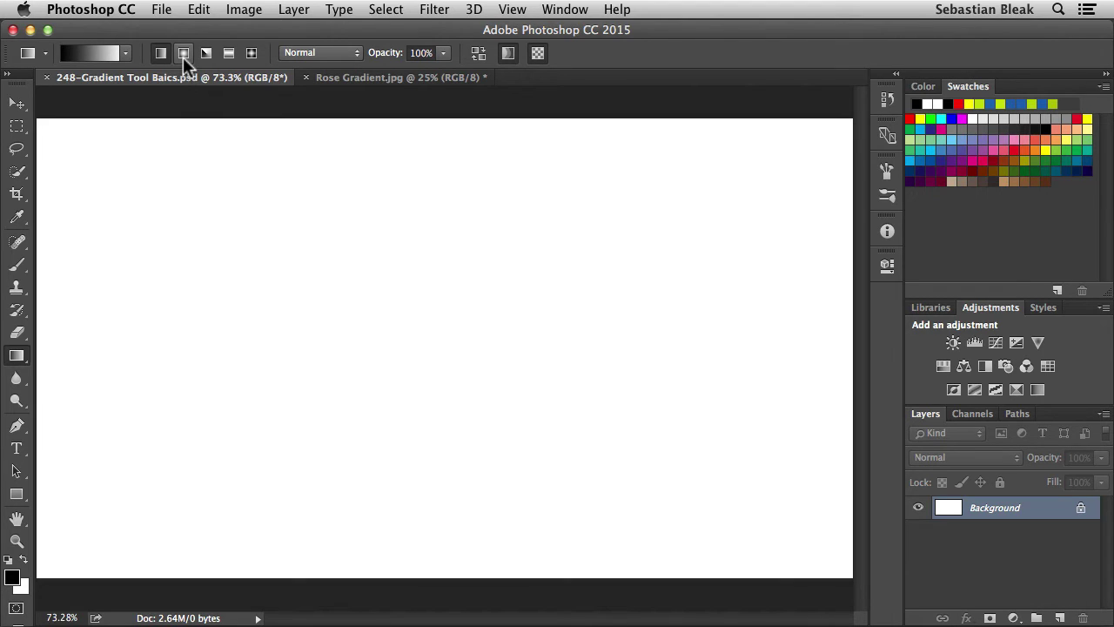
Try a radial gradient from the canvas centre toward the upper-right corner, and undo it
{"action": "left_click", "coordinate": [183, 54]}
{"action": "left_click_drag", "start_coordinate": [442, 344], "coordinate": [827, 140]}
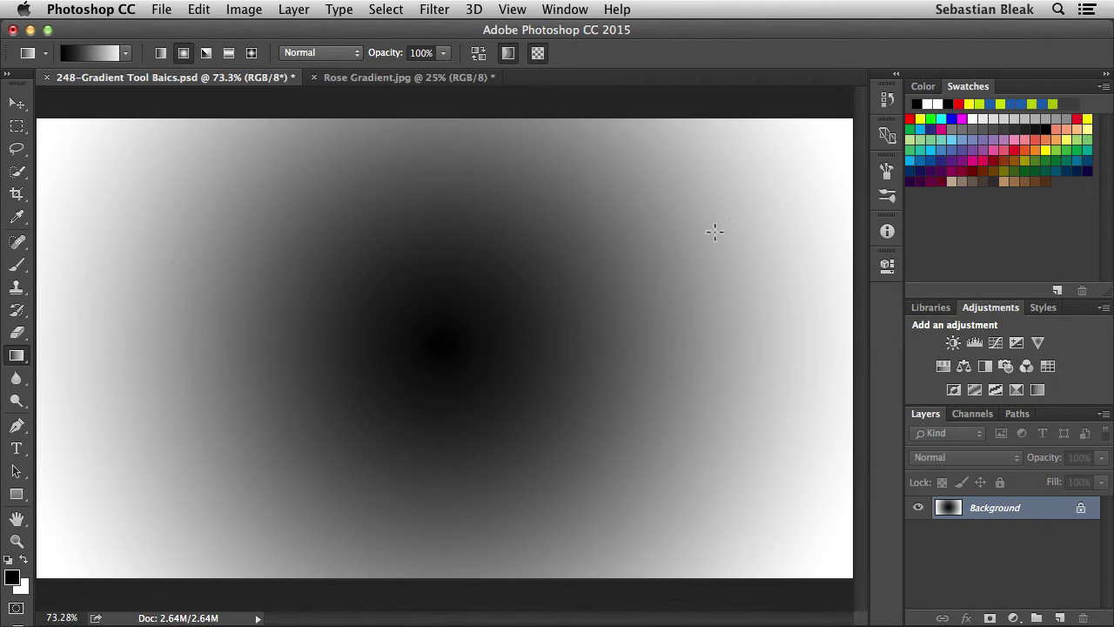
{"action": "key", "text": "super+z"}
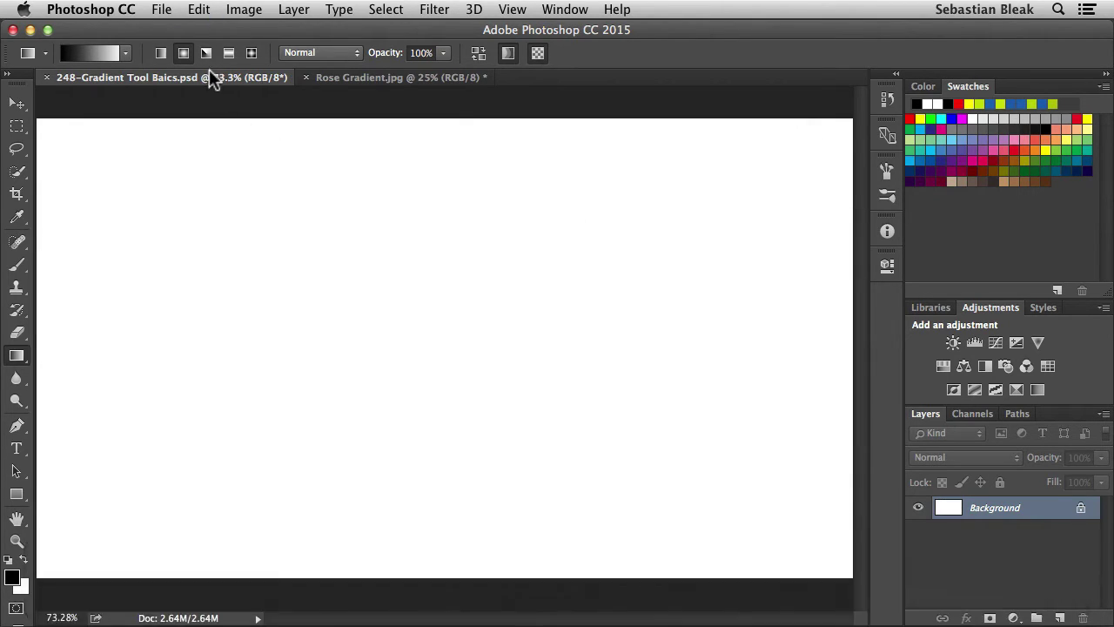
Try an angle gradient constrained straight upward from the canvas centre, and undo it
{"action": "left_click", "coordinate": [206, 53]}
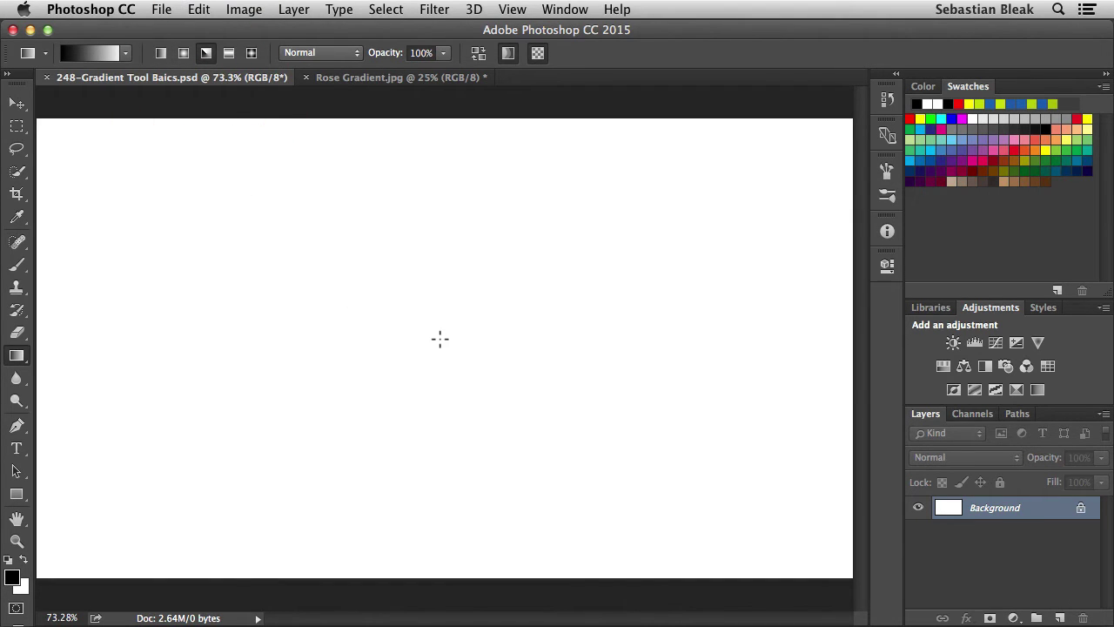
{"action": "left_click_drag", "start_coordinate": [440, 338], "coordinate": [485, 166]}
{"action": "key", "text": "shift"}
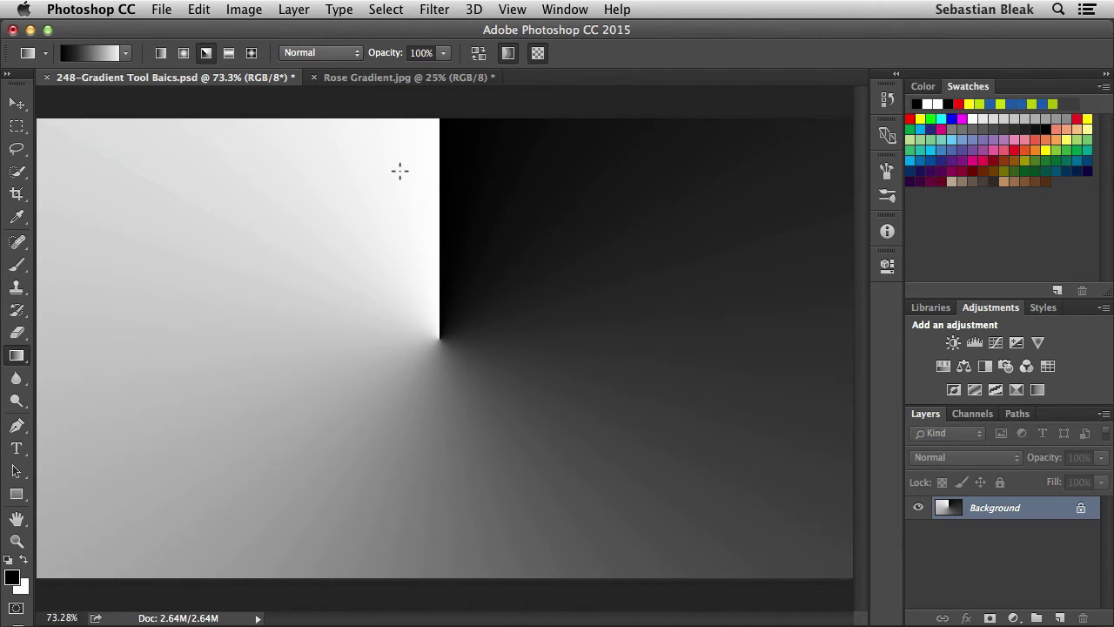
{"action": "key", "text": "super+z"}
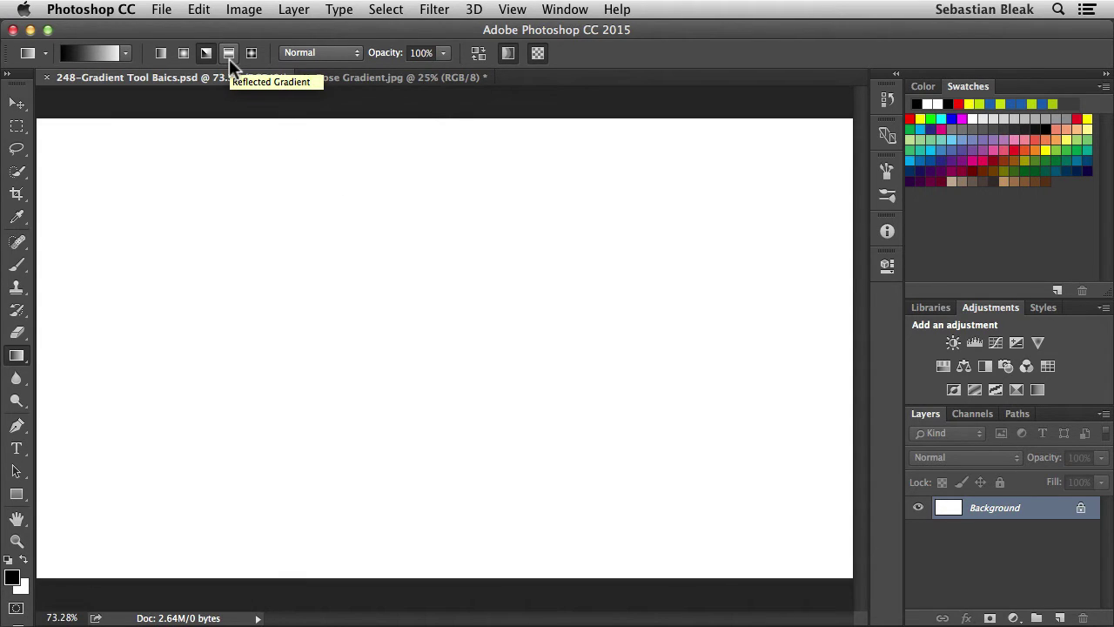
Try a reflected gradient from the canvas centre toward the right edge, and undo it
{"action": "left_click", "coordinate": [229, 57]}
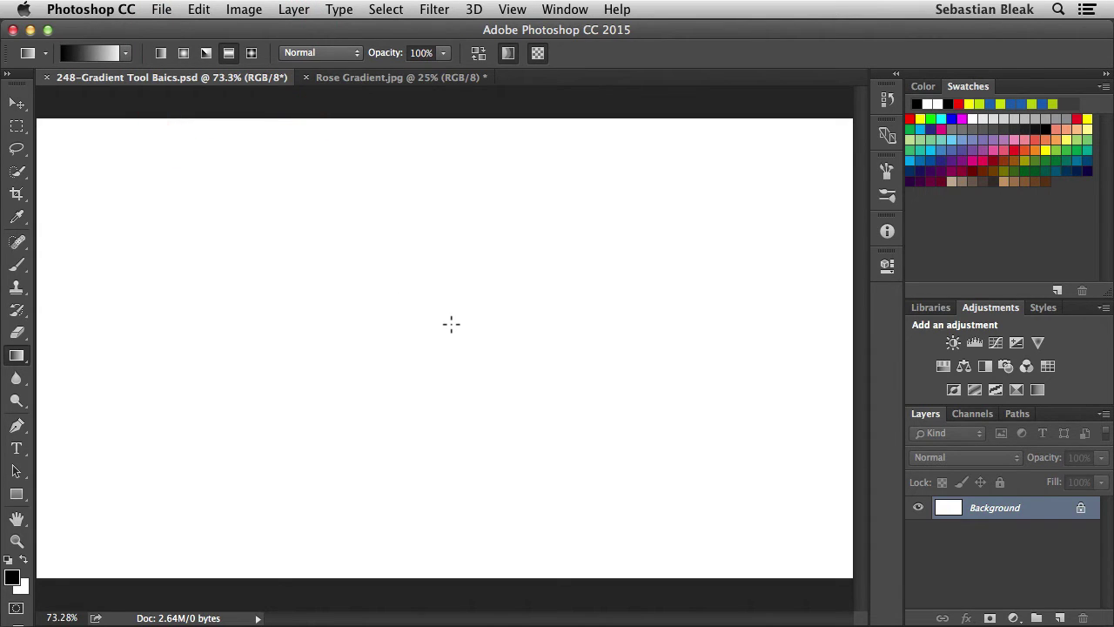
{"action": "left_click_drag", "start_coordinate": [451, 324], "coordinate": [723, 316]}
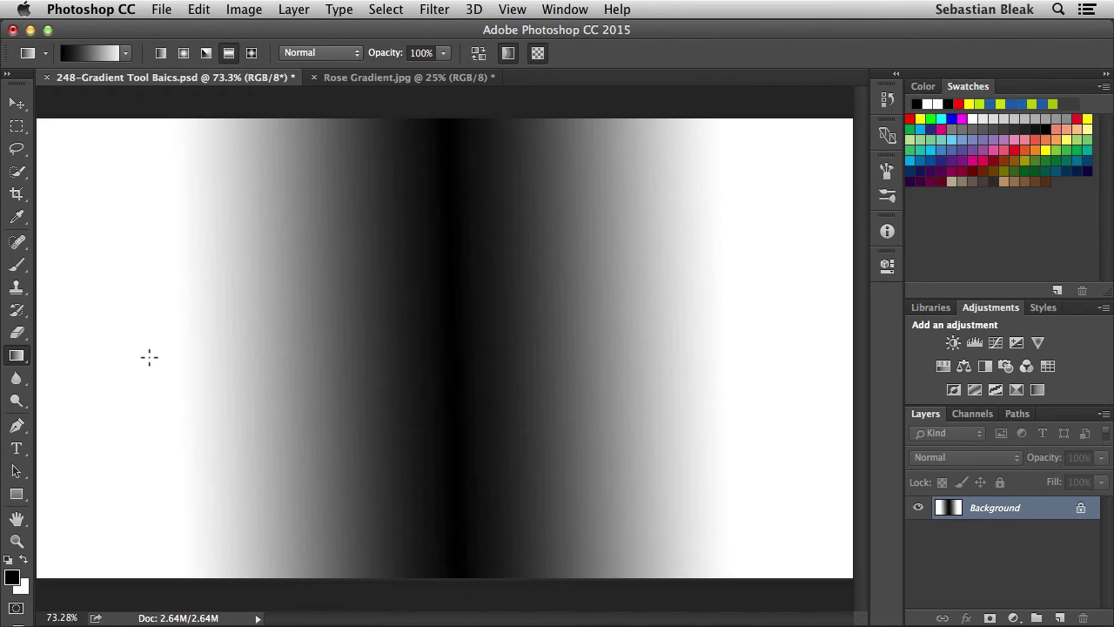
{"action": "key", "text": "super+z"}
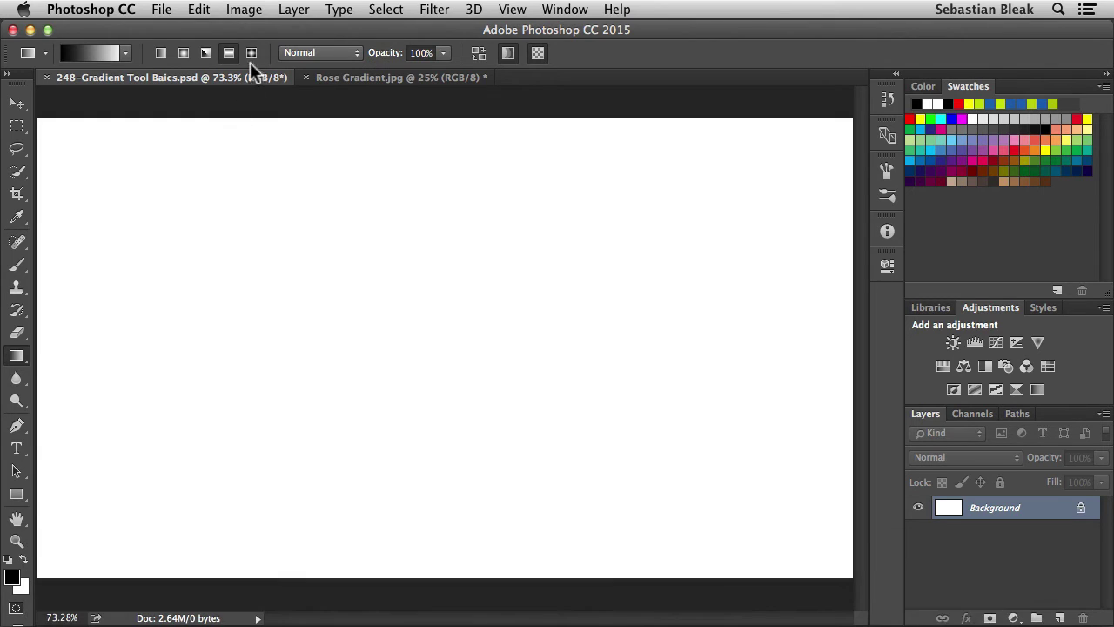
Try a diamond gradient from the canvas centre, first horizontally and once more diagonally, undoing each one
{"action": "left_click", "coordinate": [250, 53]}
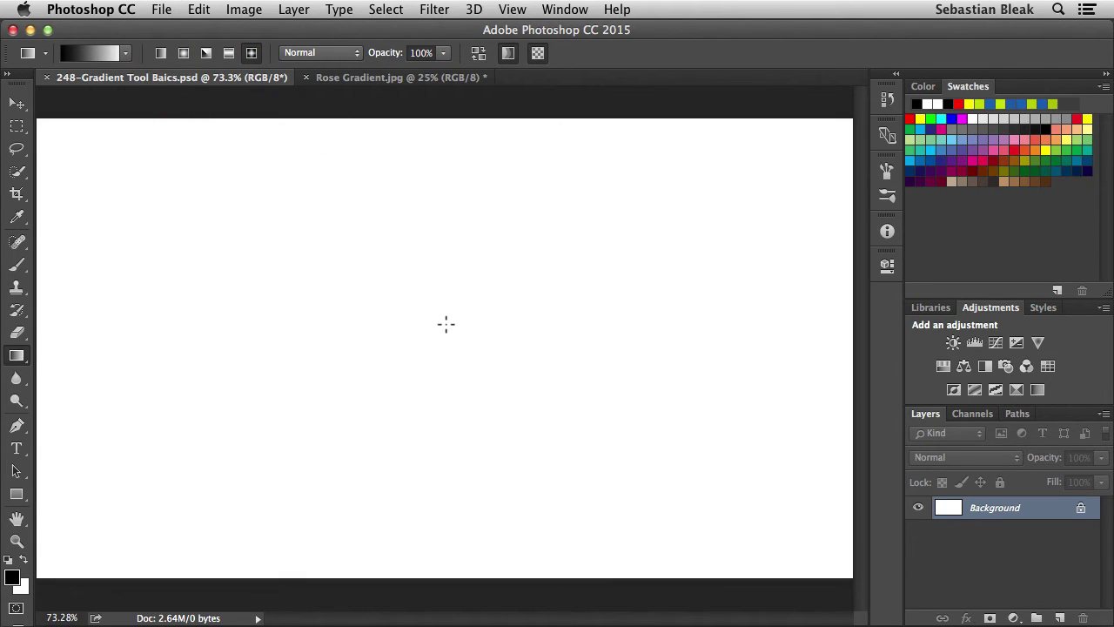
{"action": "left_click_drag", "start_coordinate": [446, 324], "coordinate": [784, 327]}
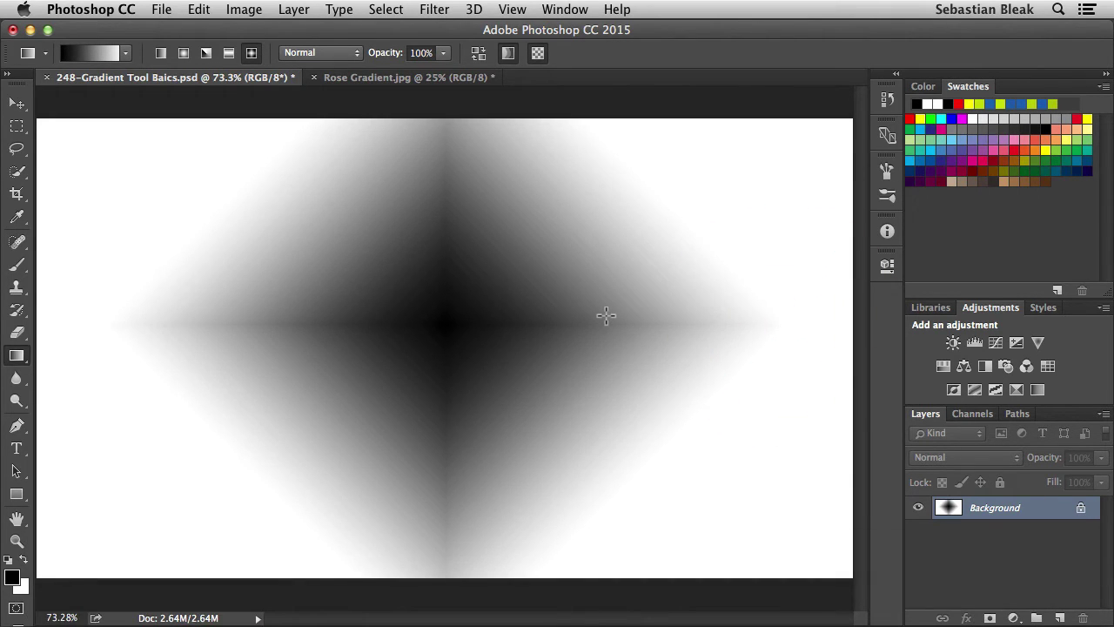
{"action": "key", "text": "super+z"}
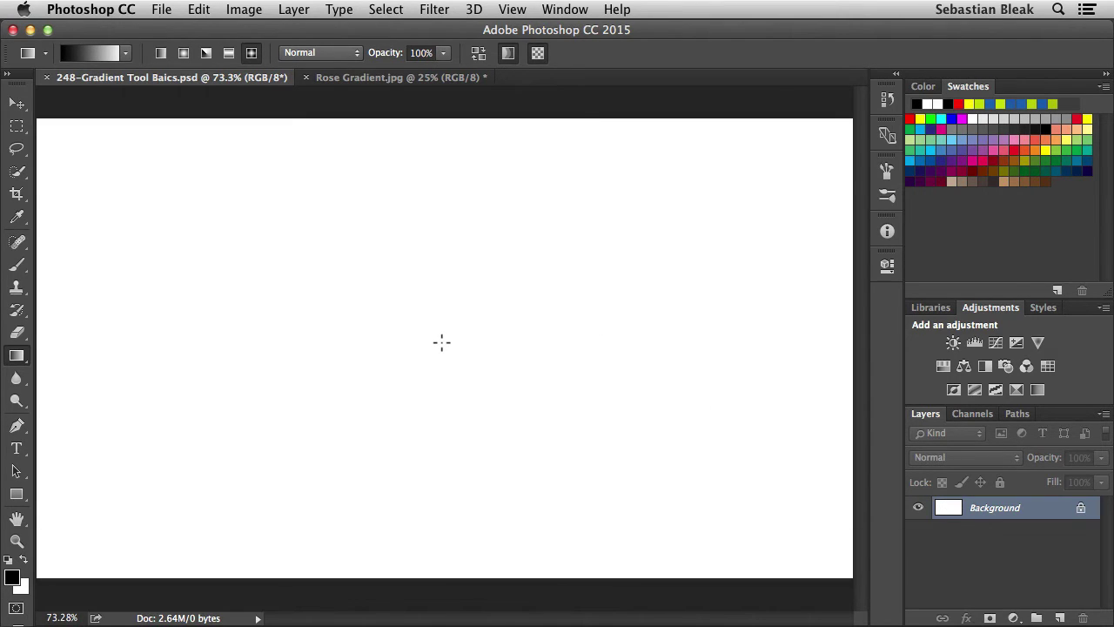
{"action": "left_click_drag", "start_coordinate": [444, 337], "coordinate": [630, 202]}
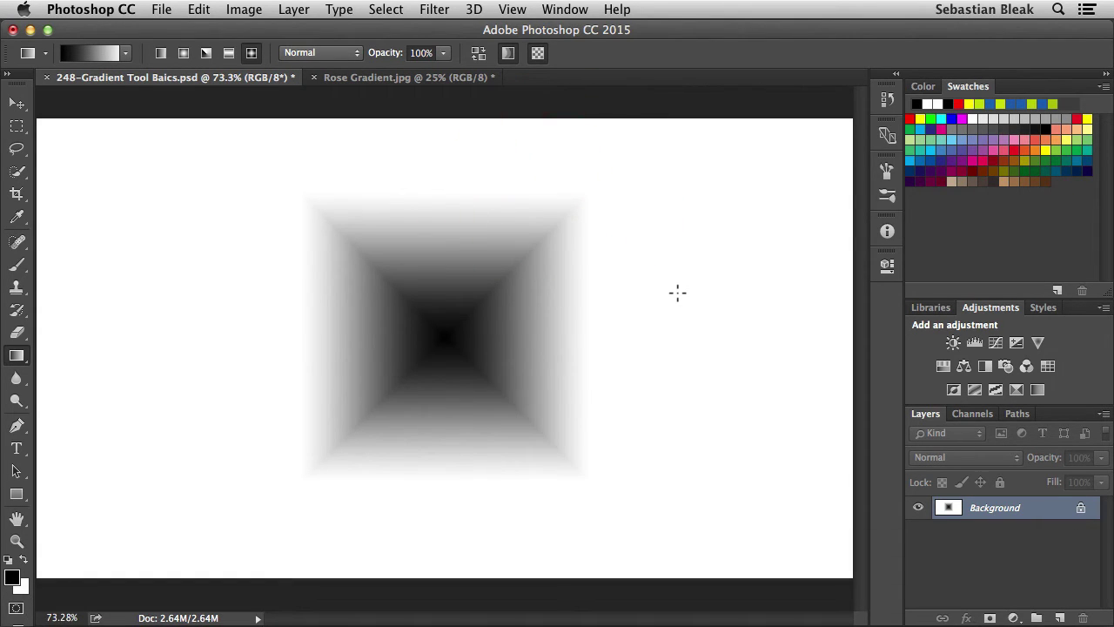
{"action": "key", "text": "super+z"}
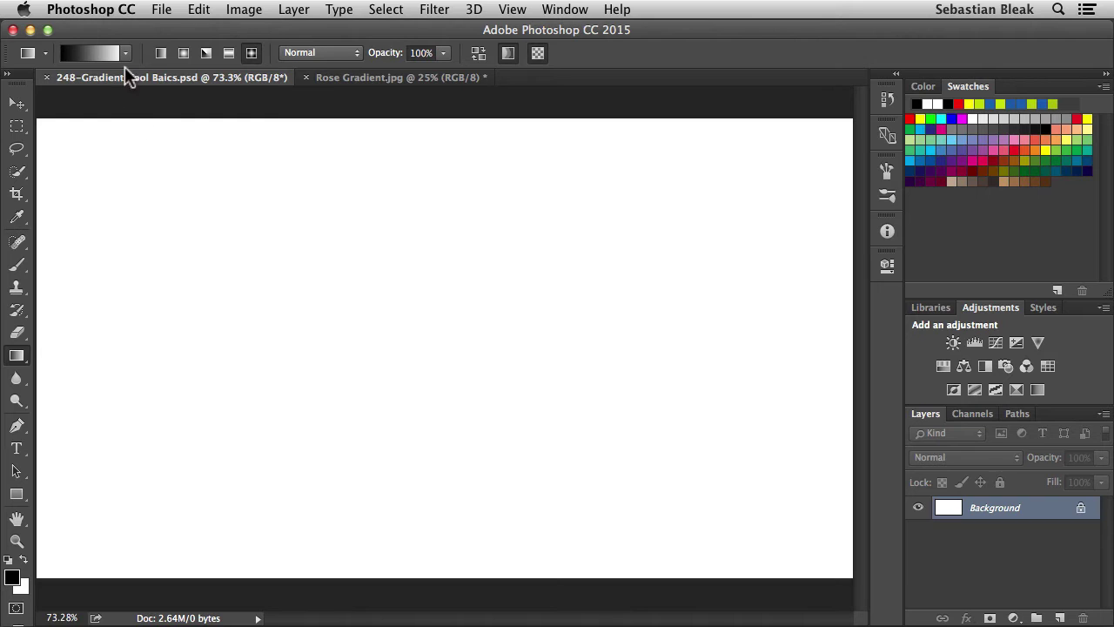
Cycle forward through several gradient presets and back to the black-to-white Foreground to Background preset
{"action": "left_click", "coordinate": [124, 53]}
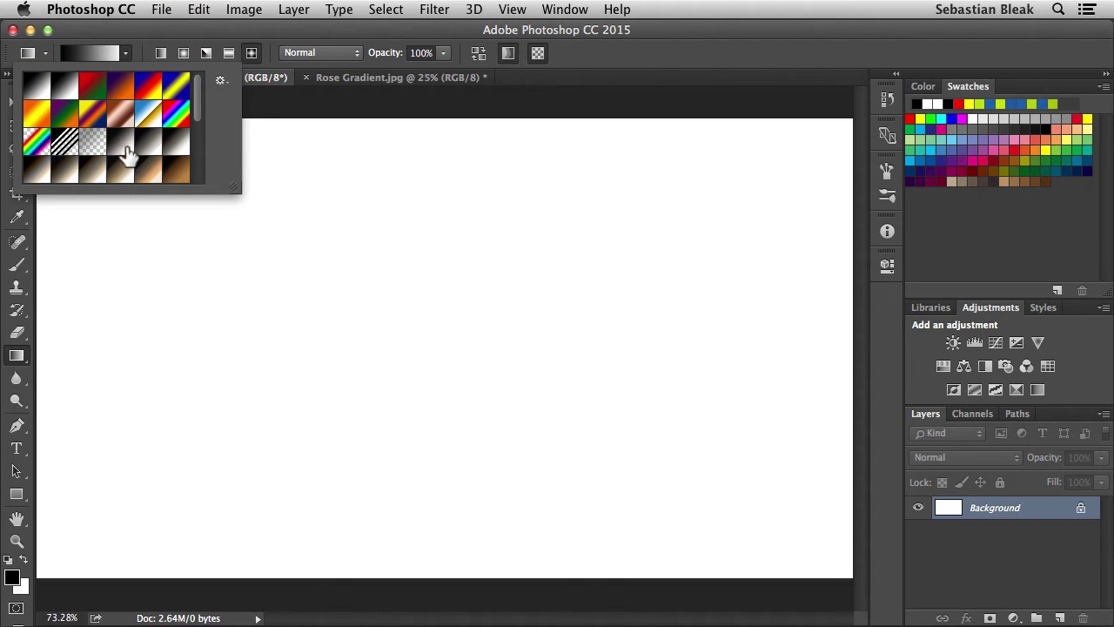
{"action": "left_click", "coordinate": [124, 56]}
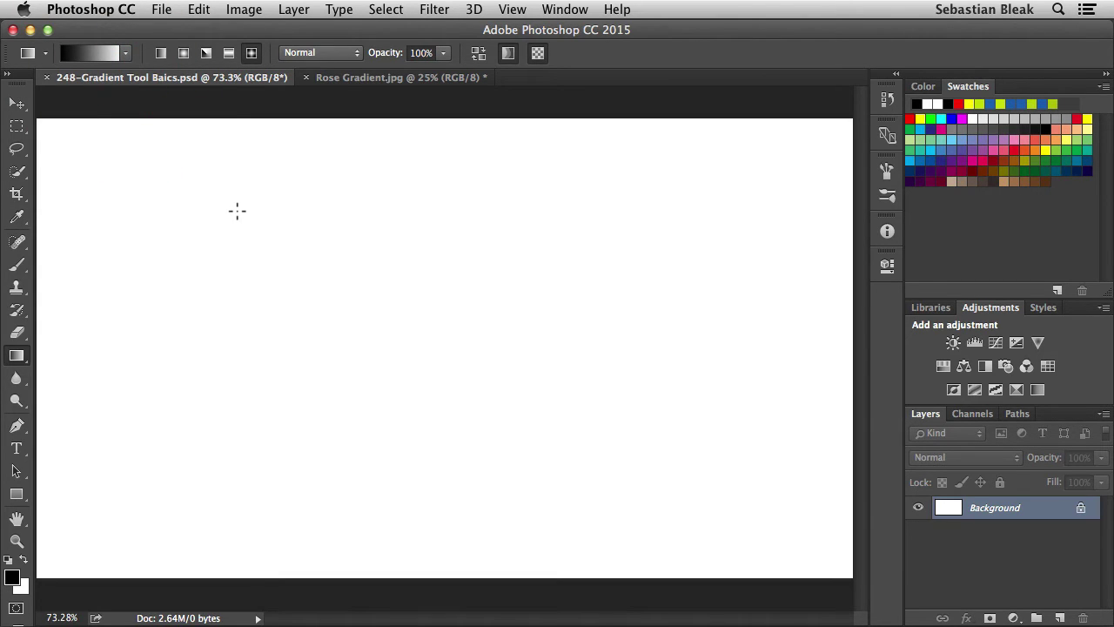
{"action": "key", "text": "period"}
{"action": "key", "text": "period"}
{"action": "key", "text": "period"}
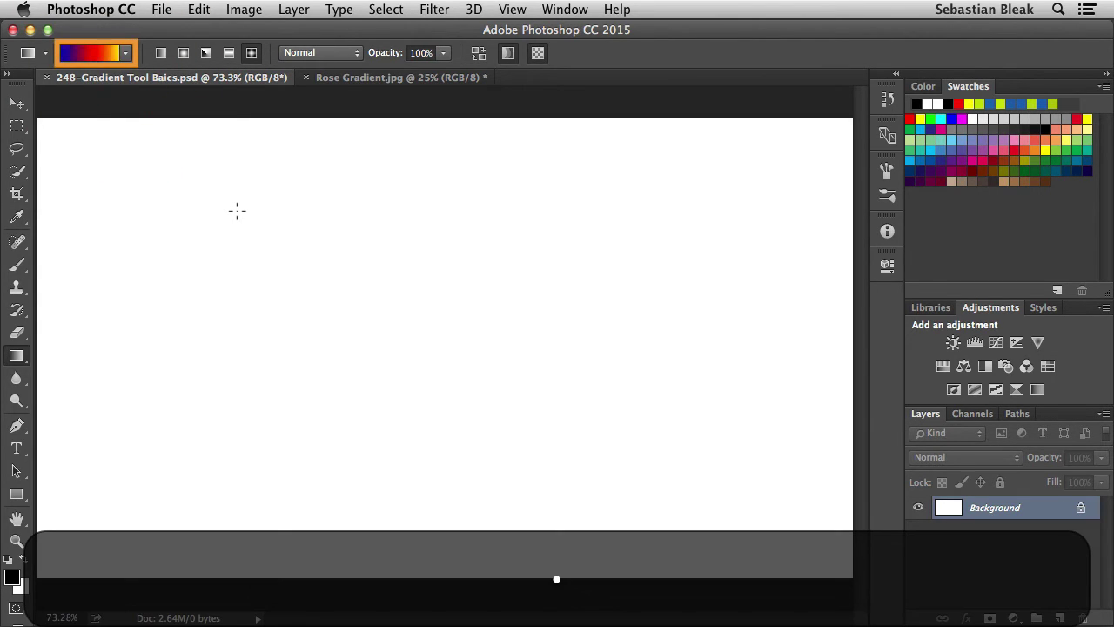
{"action": "key", "text": "period"}
{"action": "key", "text": "period"}
{"action": "key", "text": "comma"}
{"action": "key", "text": "comma"}
{"action": "key", "text": "comma"}
{"action": "key", "text": "comma"}
{"action": "key", "text": "comma"}
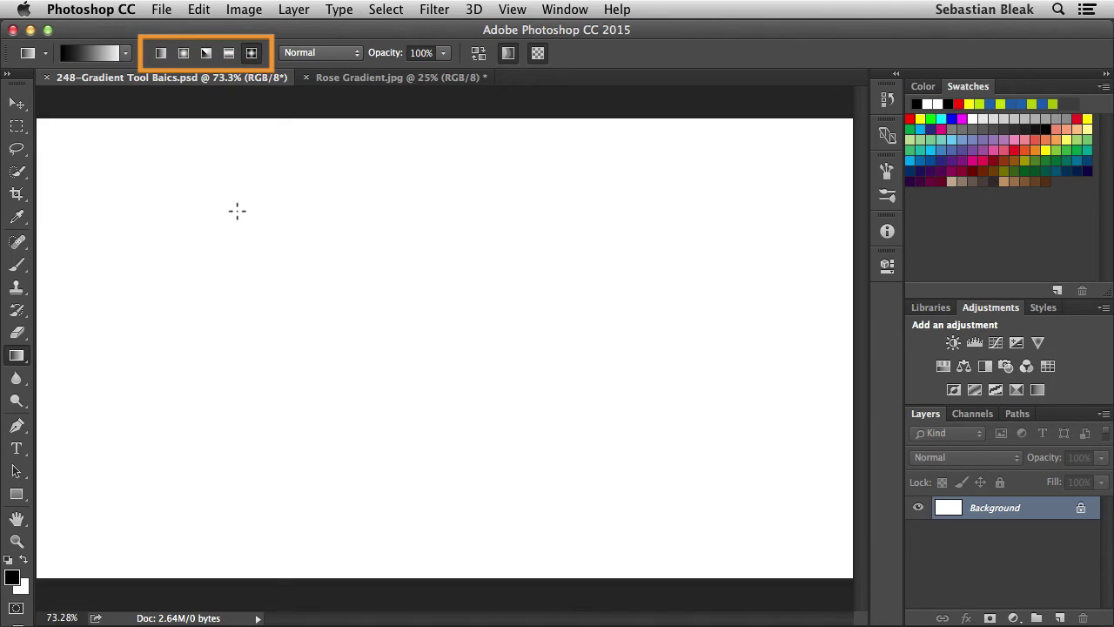
Cycle back and forth through the gradient types, finishing on Reflected Gradient
{"action": "key", "text": "bracketleft"}
{"action": "key", "text": "bracketleft"}
{"action": "key", "text": "bracketleft"}
{"action": "key", "text": "bracketleft"}
{"action": "key", "text": "bracketright"}
{"action": "key", "text": "bracketright"}
{"action": "key", "text": "bracketright"}
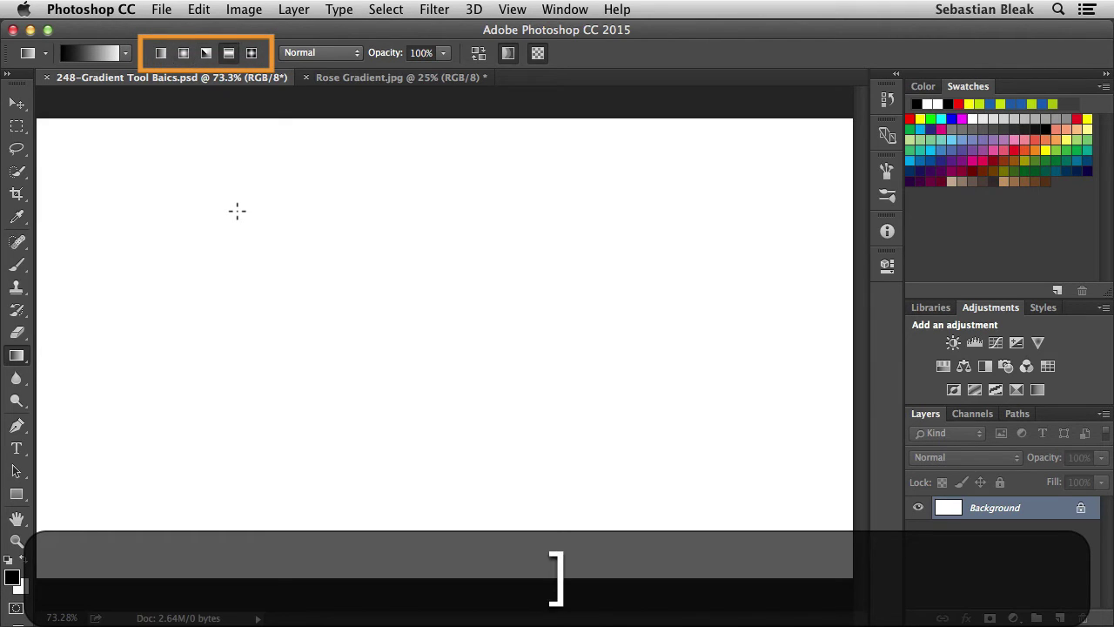
{"action": "key", "text": "bracketright"}
{"action": "key", "text": "bracketleft"}
{"action": "key", "text": "bracketleft"}
{"action": "key", "text": "bracketright"}
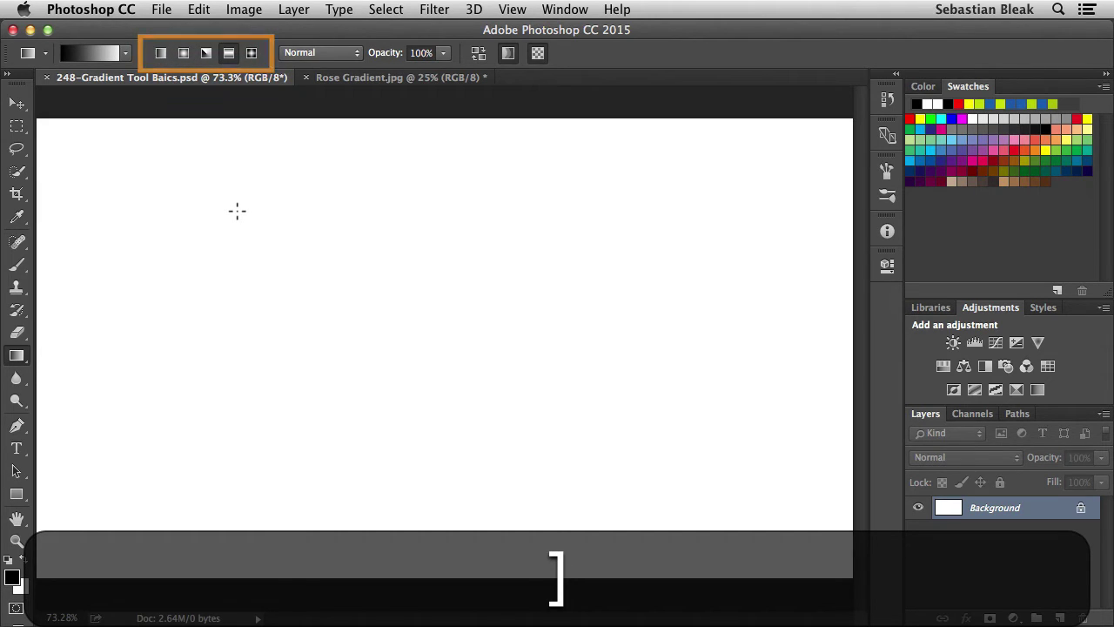
Switch the gradient type to Linear Gradient and look through the tool's blending modes, keeping Normal
{"action": "key", "text": "bracketright"}
{"action": "key", "text": "bracketright"}
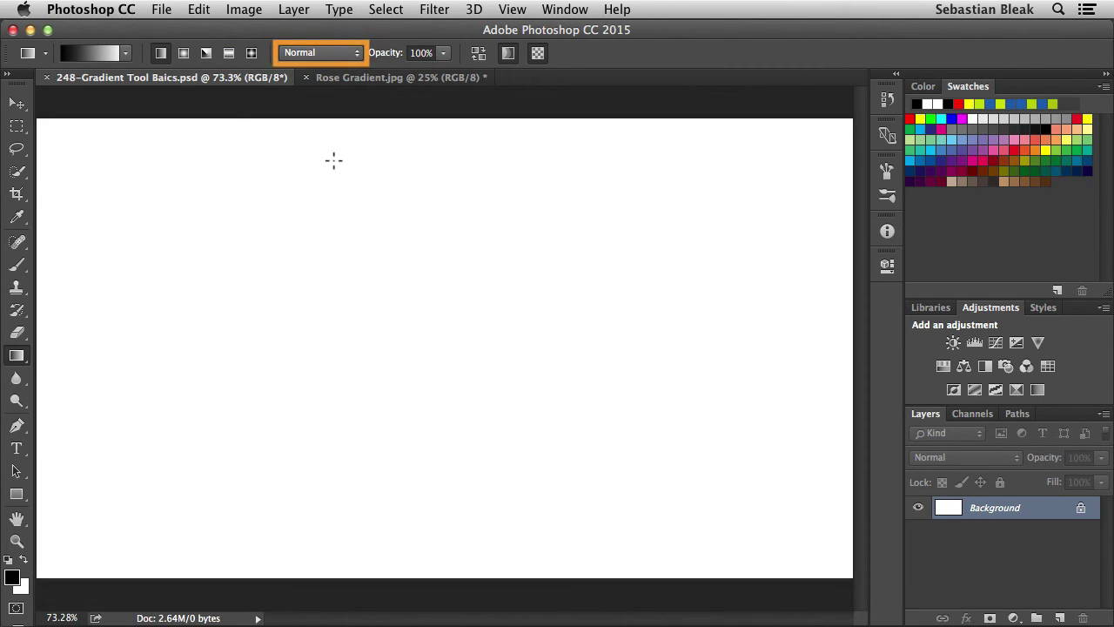
{"action": "left_click", "coordinate": [356, 54]}
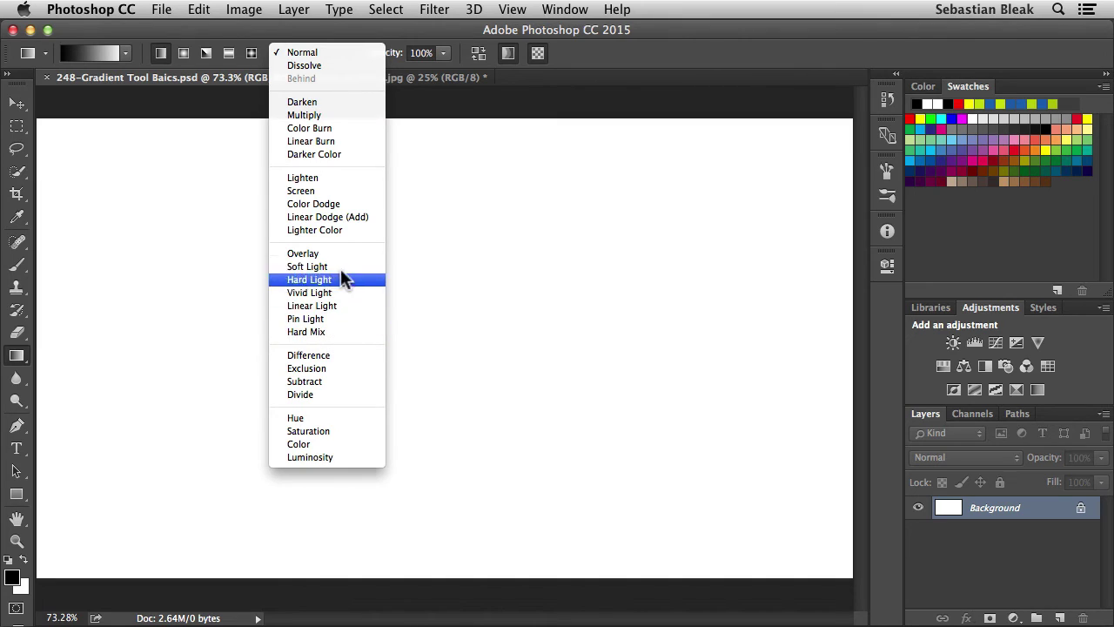
{"action": "left_click", "coordinate": [487, 237]}
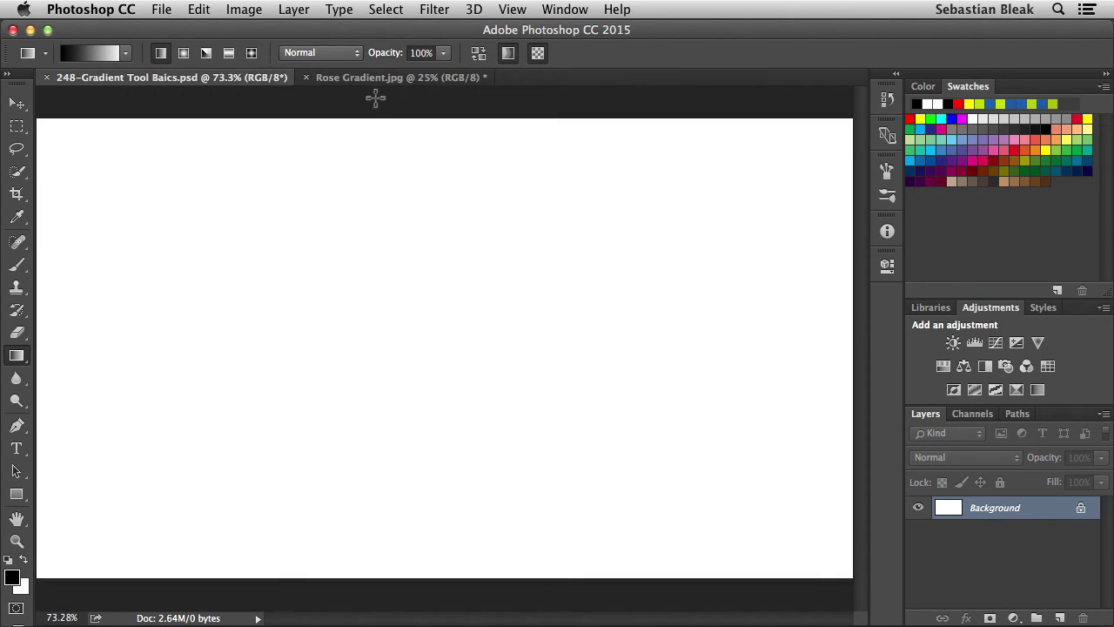
In Rose Gradient.jpg, draw a white-to-black radial gradient in Multiply mode from the large rose's centre to the image's lower-right corner
{"action": "left_click", "coordinate": [374, 78]}
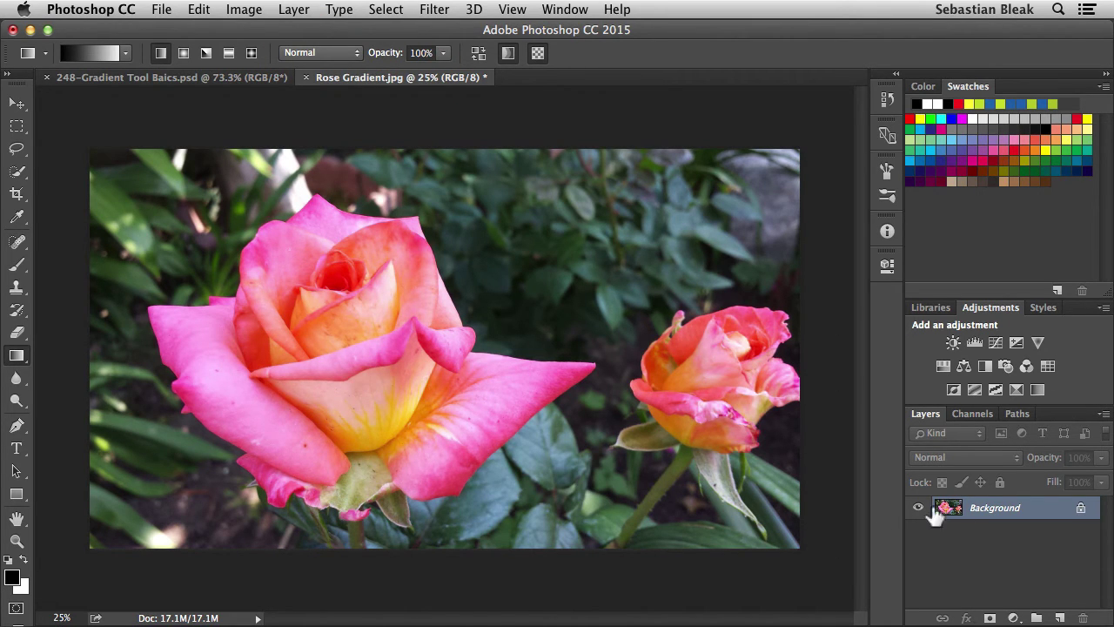
{"action": "left_click", "coordinate": [1040, 512]}
{"action": "key", "text": "alt+shift+m"}
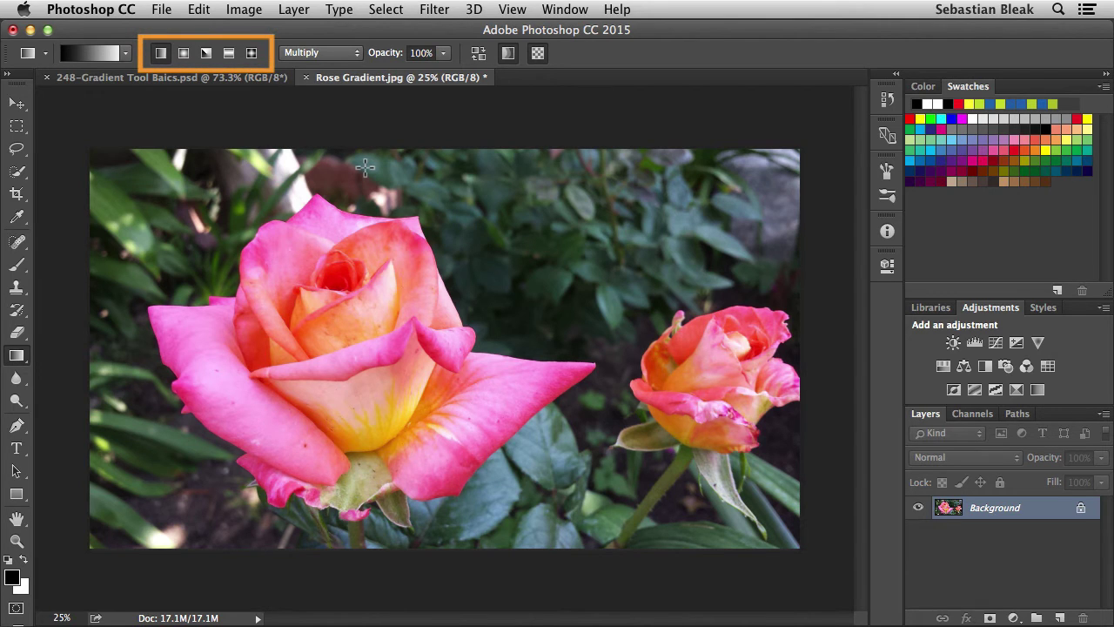
{"action": "key", "text": "bracketright"}
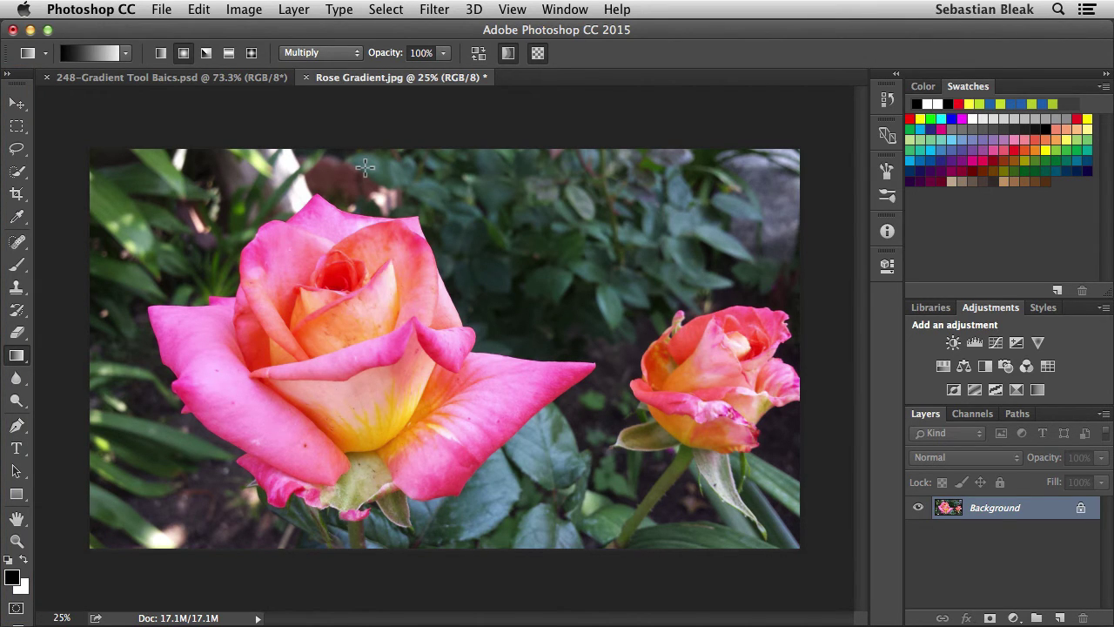
{"action": "key", "text": "x"}
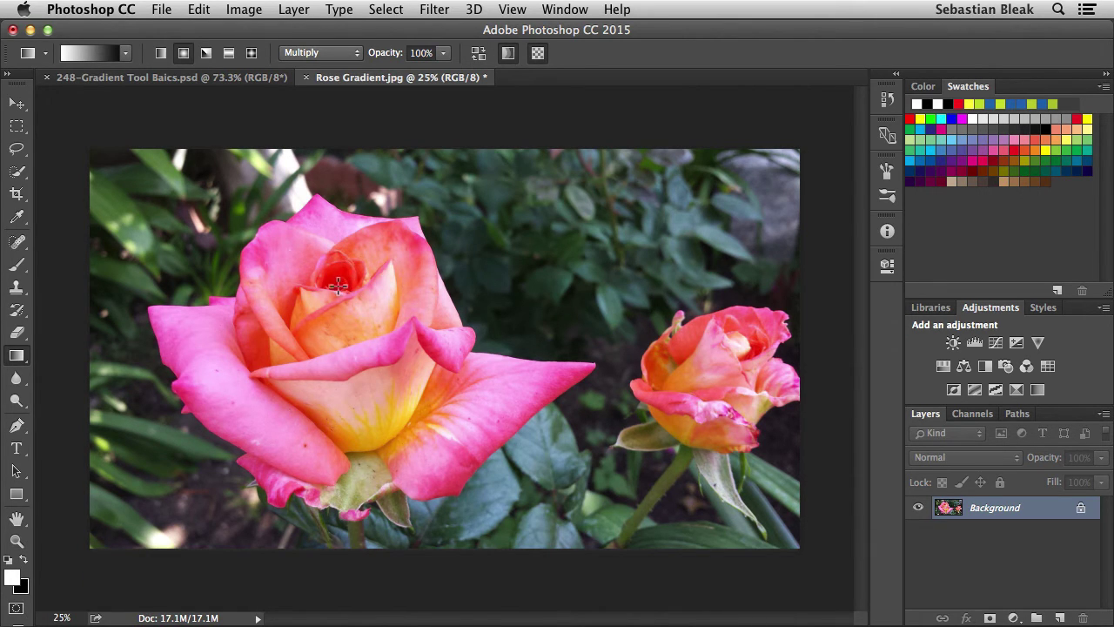
{"action": "left_click_drag", "start_coordinate": [338, 285], "coordinate": [794, 544]}
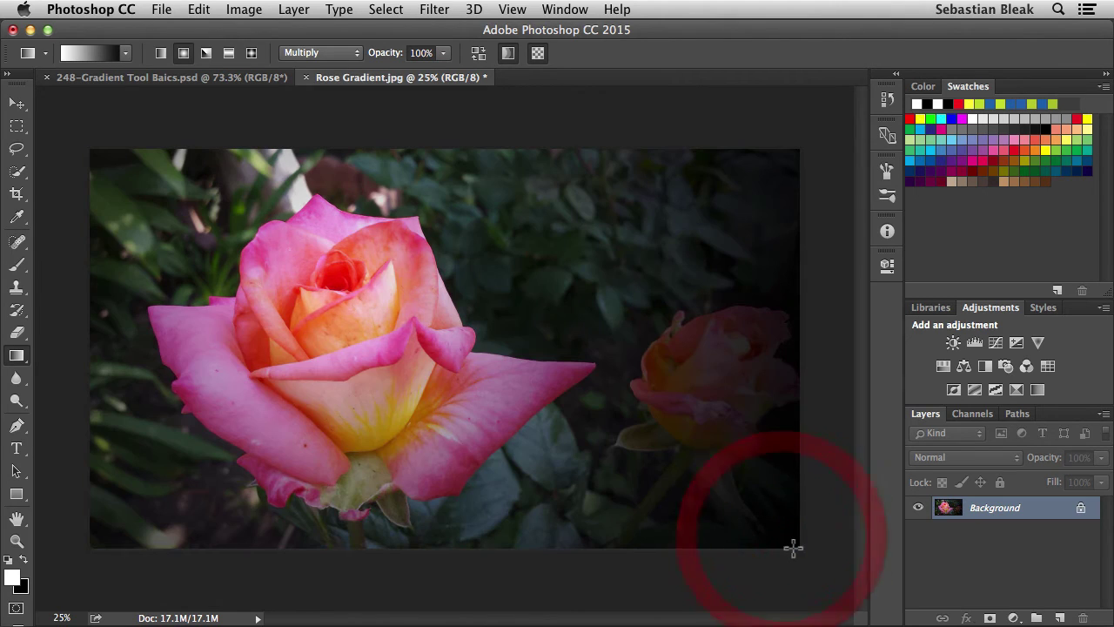
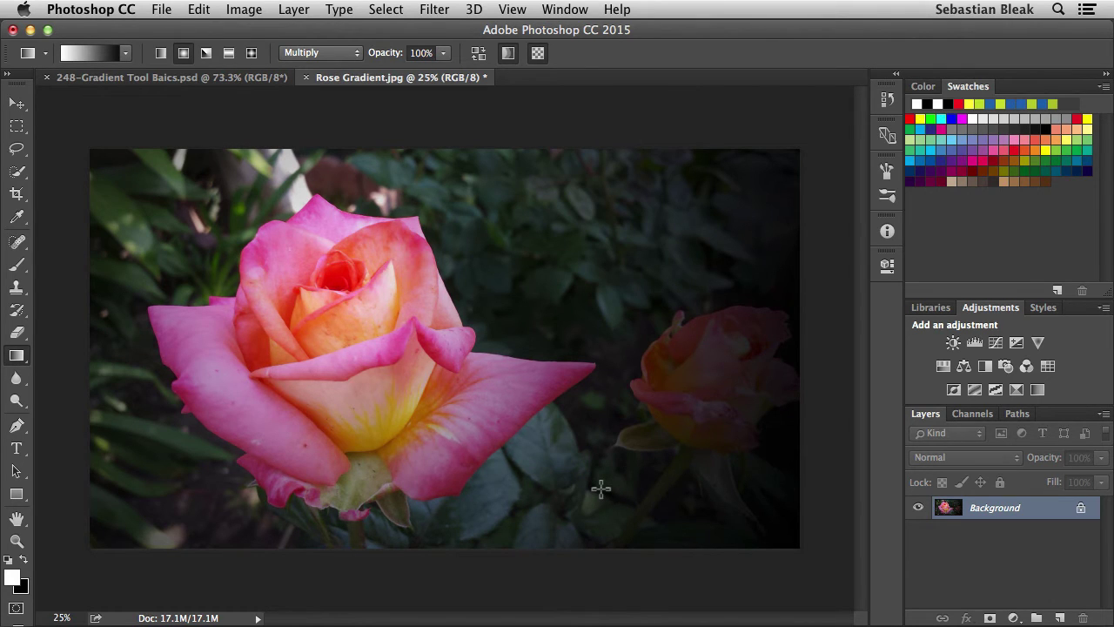
Return to the 248-Gradient Tool Baics.psd document and reset the tool to Linear Gradient, default black and white colours and Normal mode
{"action": "key", "text": "ctrl+Tab"}
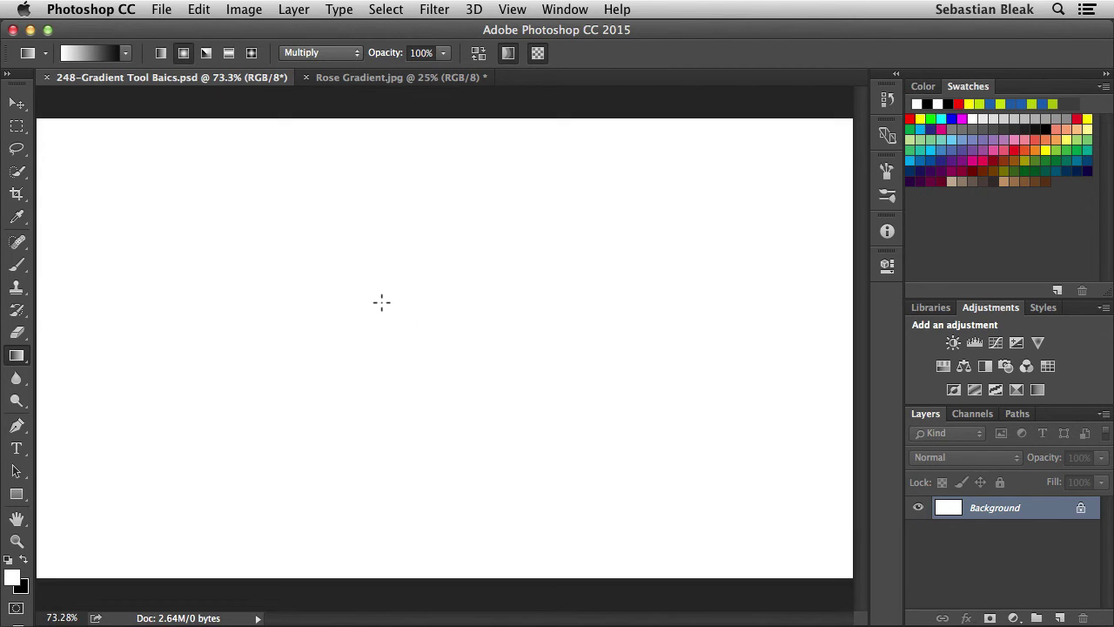
{"action": "key", "text": "bracketleft"}
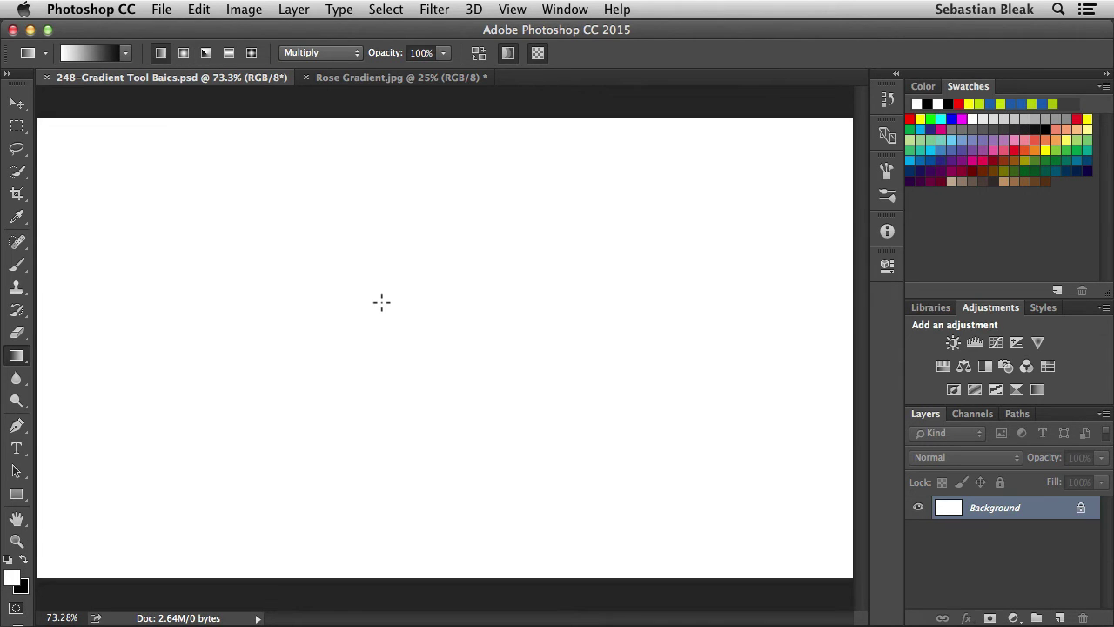
{"action": "key", "text": "d"}
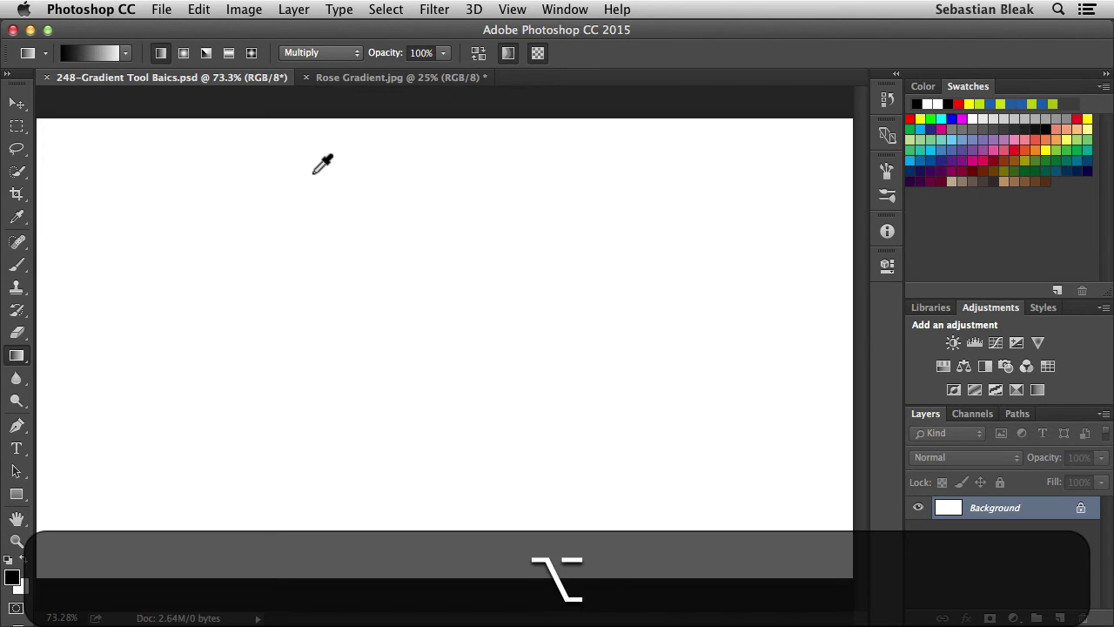
{"action": "key", "text": "alt+shift+n"}
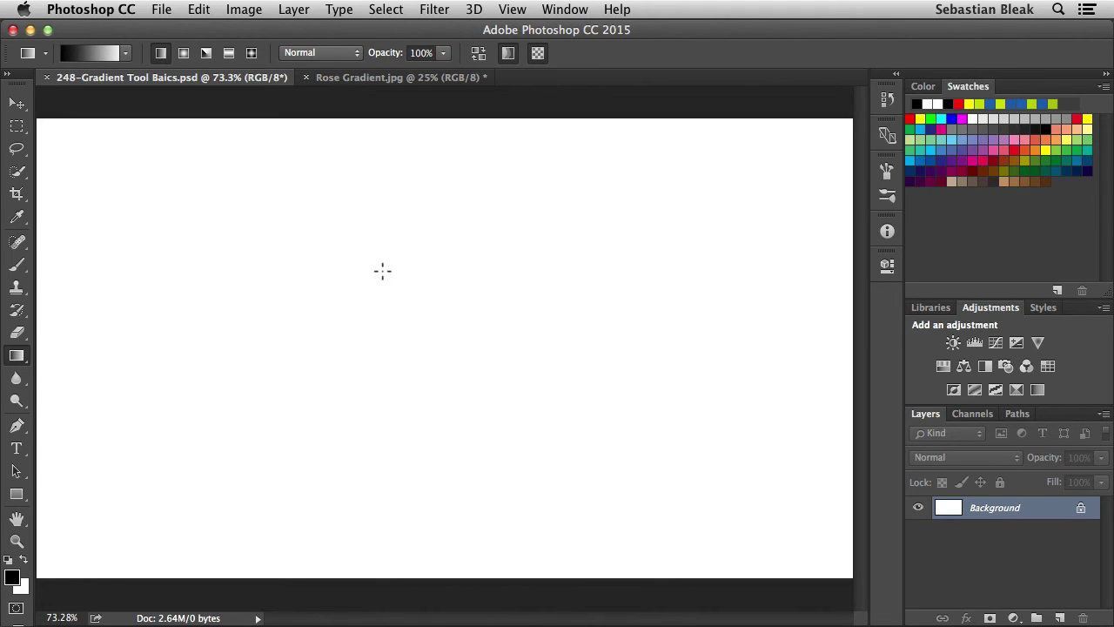
Try horizontal linear gradients at 100%, 50% and again 100% opacity across the white canvas, undoing each one
{"action": "left_click_drag", "start_coordinate": [261, 255], "coordinate": [788, 241]}
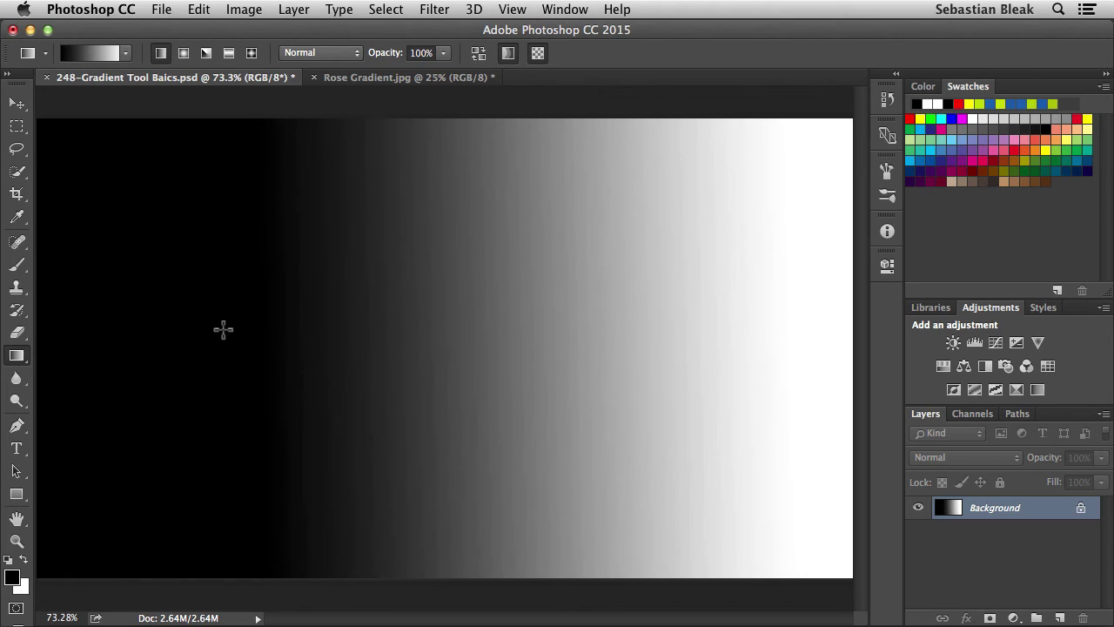
{"action": "key", "text": "super+z"}
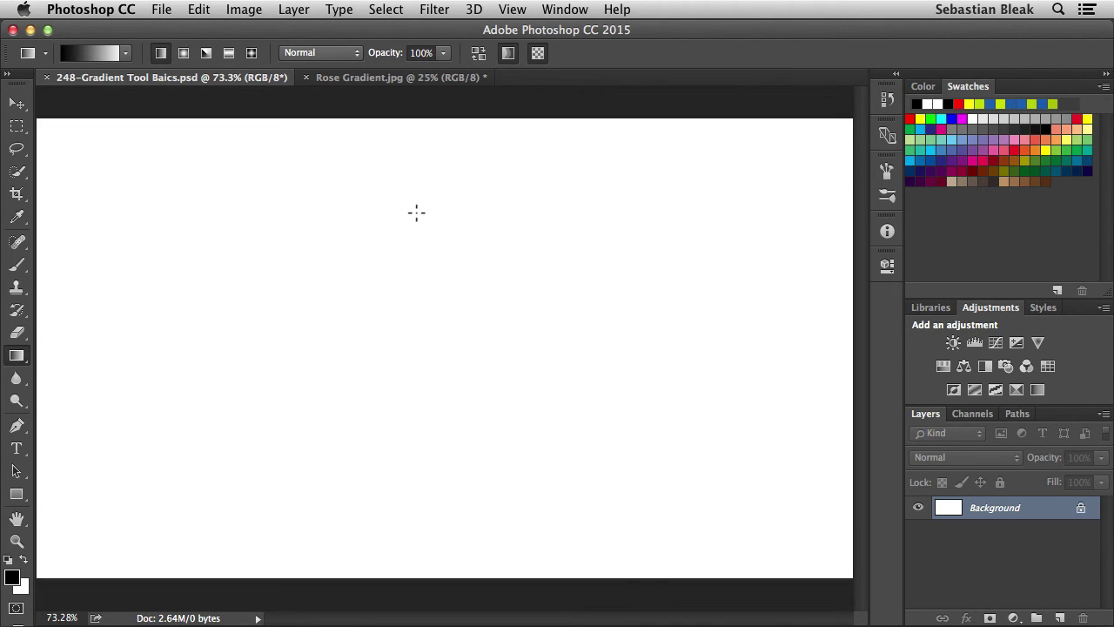
{"action": "key", "text": "5"}
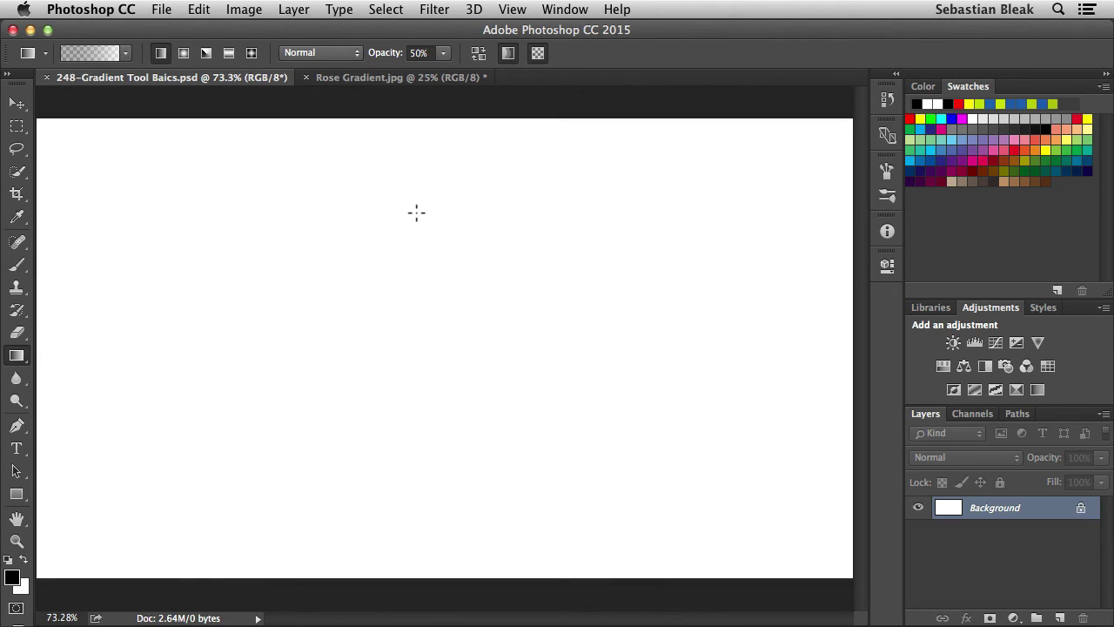
{"action": "left_click_drag", "start_coordinate": [242, 265], "coordinate": [639, 259]}
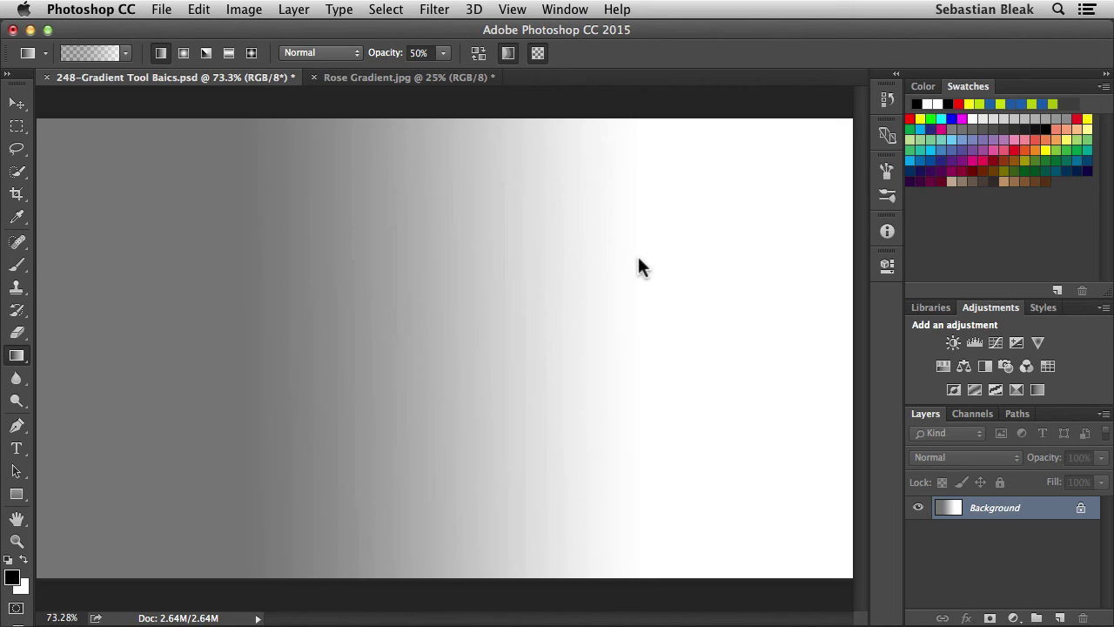
{"action": "key", "text": "0"}
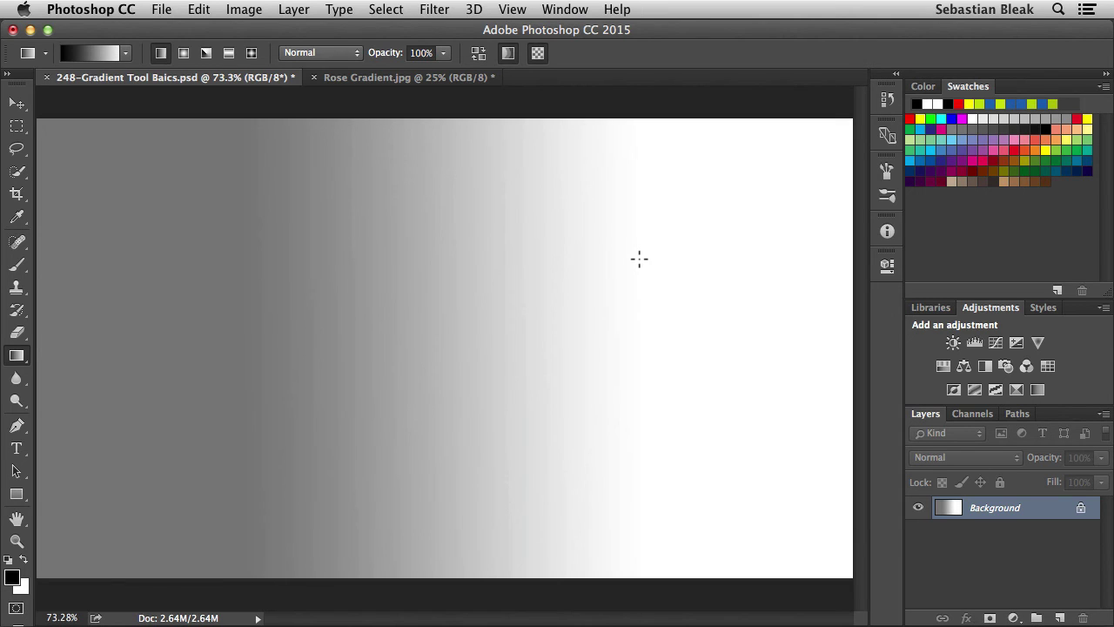
{"action": "key", "text": "super+z"}
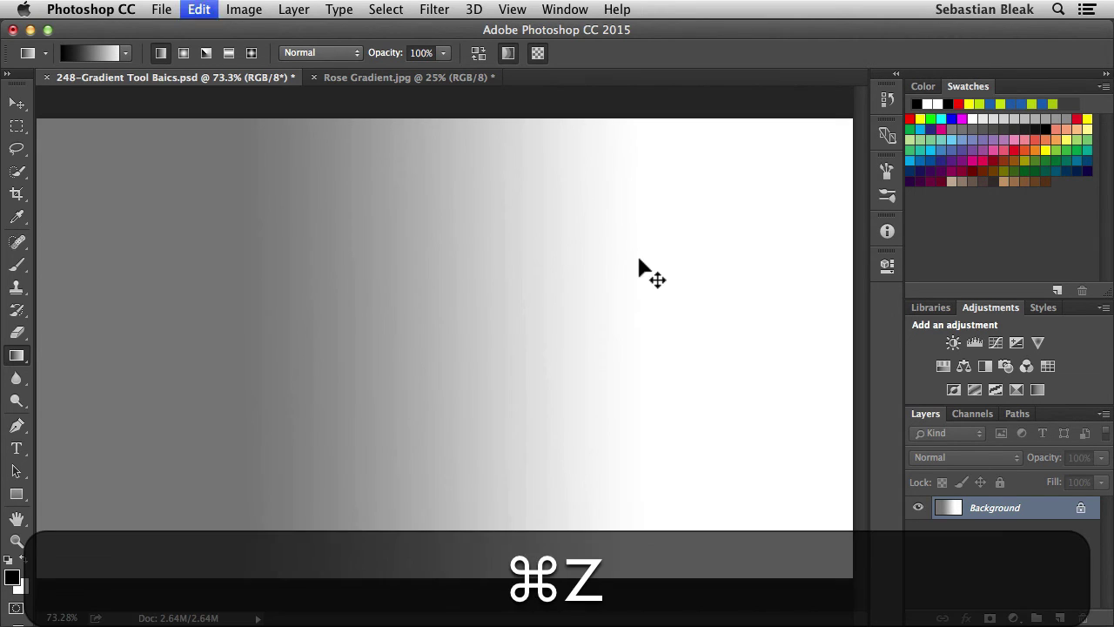
{"action": "left_click_drag", "start_coordinate": [256, 256], "coordinate": [677, 261]}
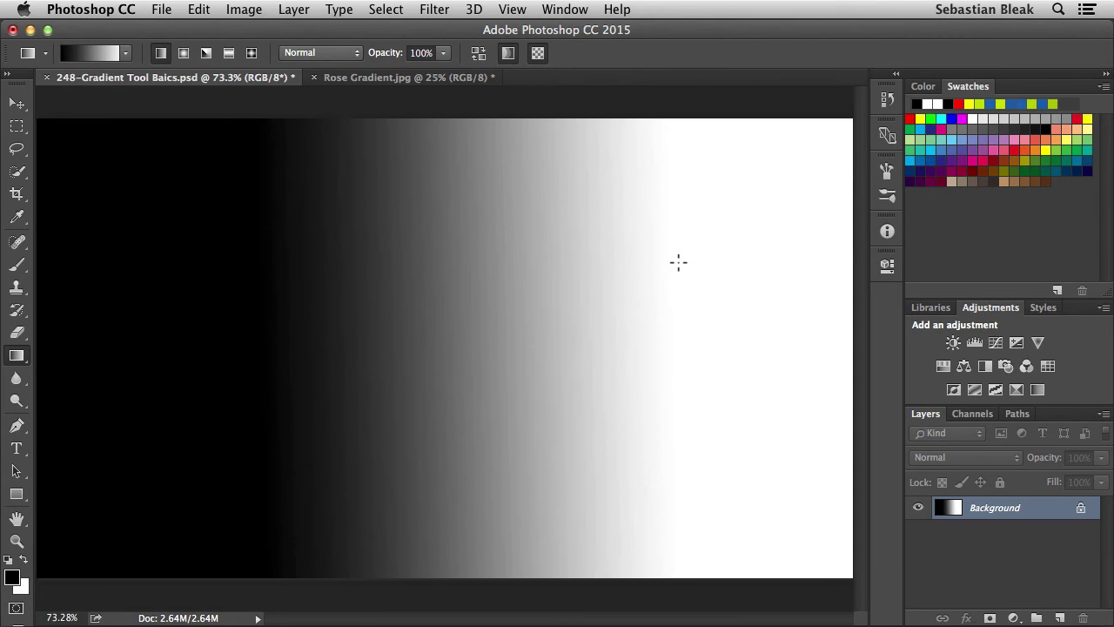
{"action": "key", "text": "super+z"}
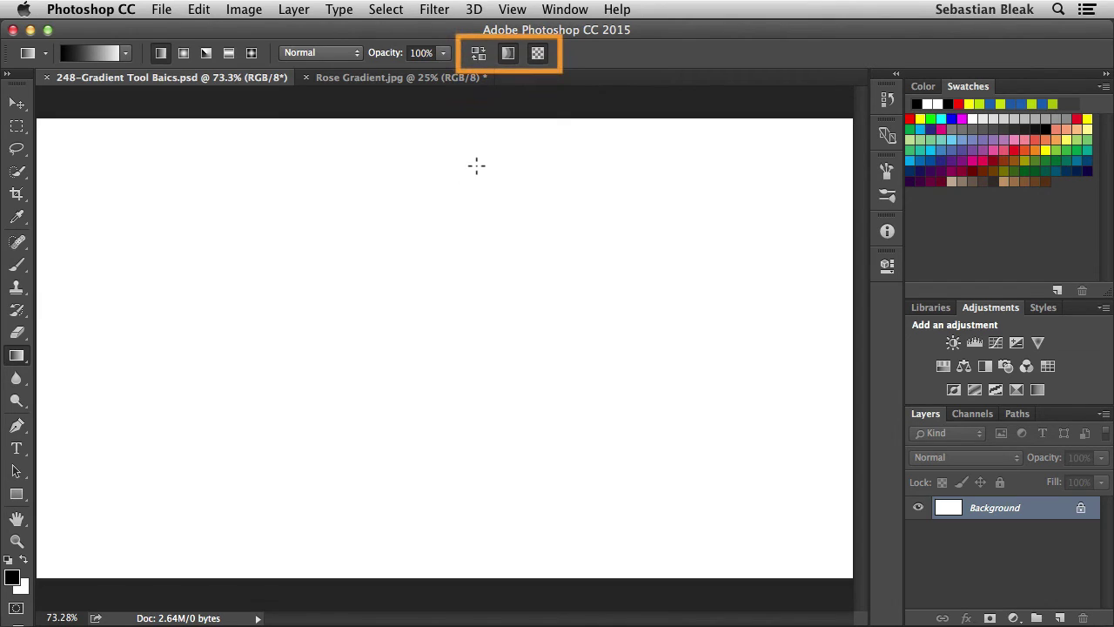
Try a horizontal linear gradient with Reverse enabled, undo it and turn Reverse off again
{"action": "left_click", "coordinate": [477, 53]}
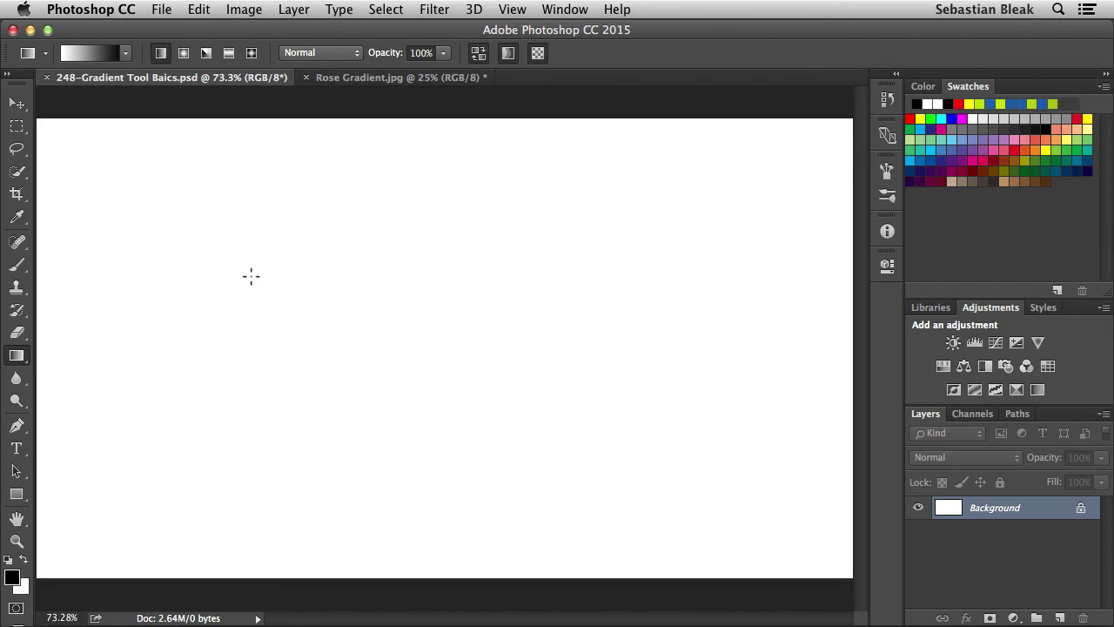
{"action": "left_click_drag", "start_coordinate": [229, 267], "coordinate": [727, 261]}
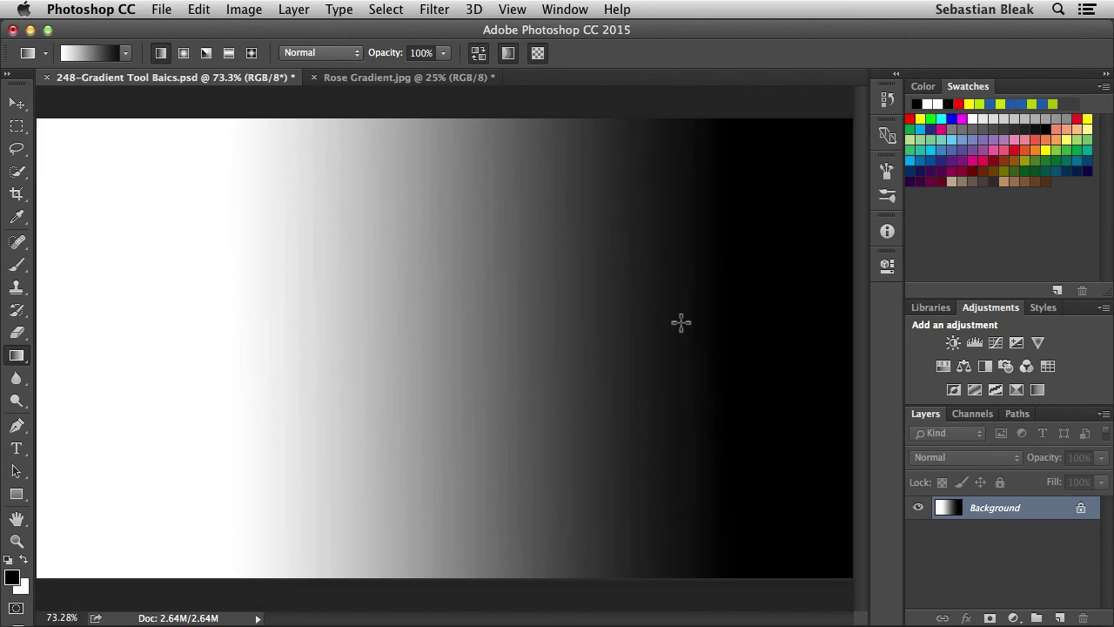
{"action": "key", "text": "super+z"}
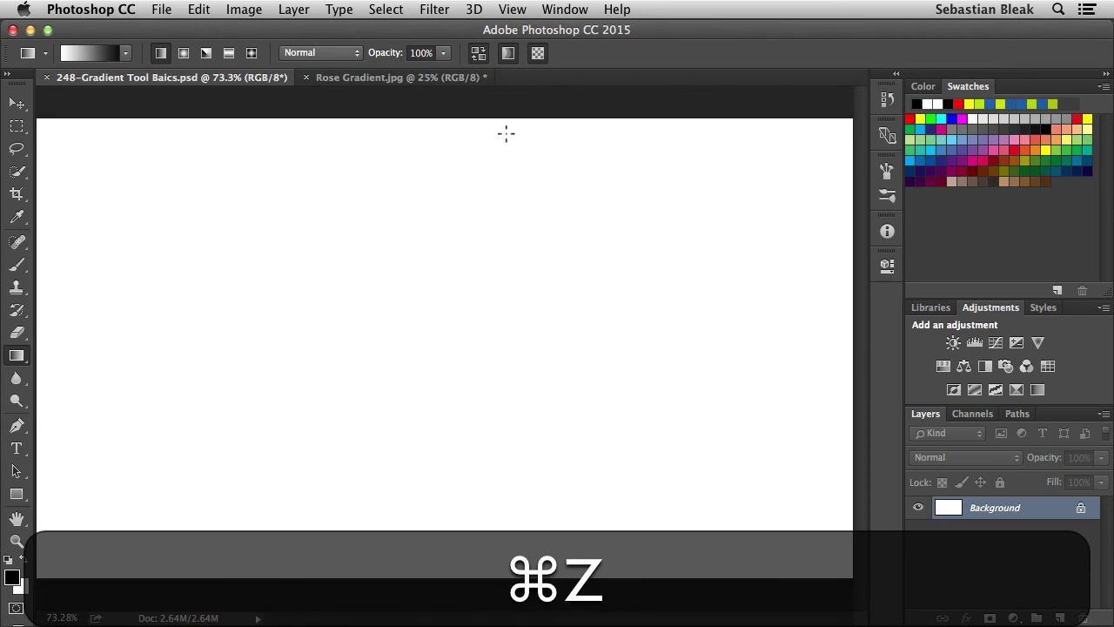
{"action": "left_click", "coordinate": [476, 54]}
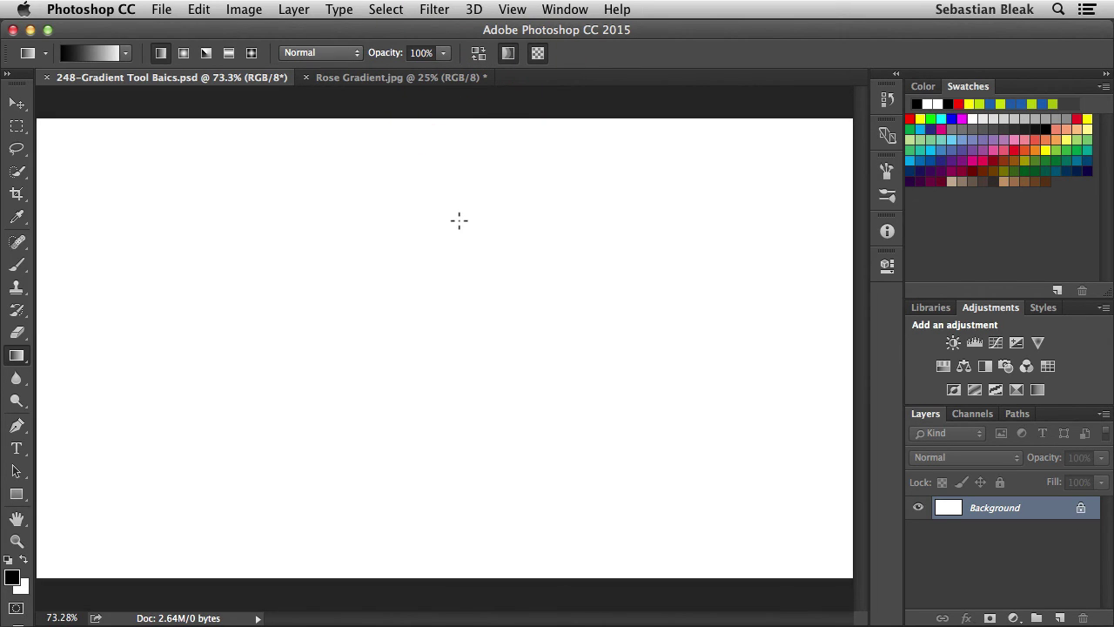
Turn off Dither and draw a radial black-to-white gradient from near the canvas centre to its upper-right corner
{"action": "left_click", "coordinate": [509, 53]}
{"action": "key", "text": "bracketright"}
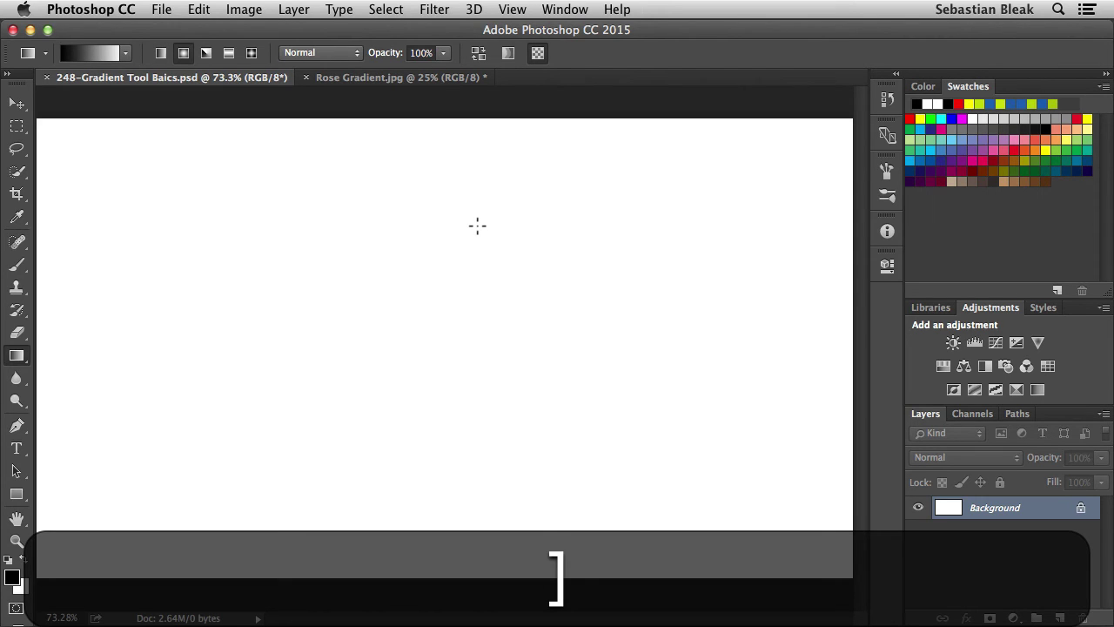
{"action": "left_click_drag", "start_coordinate": [416, 324], "coordinate": [838, 133]}
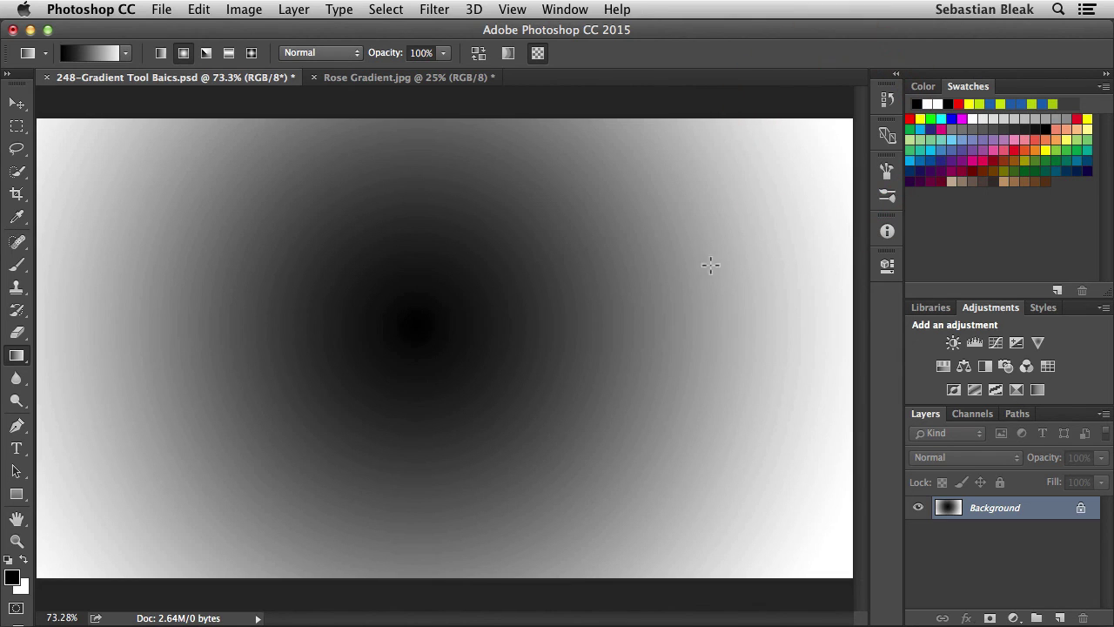
Zoom in up to 500% to examine the tonal transitions of the undithered radial gradient, and undo it with the whole canvas back in view
{"action": "key", "text": "super+plus"}
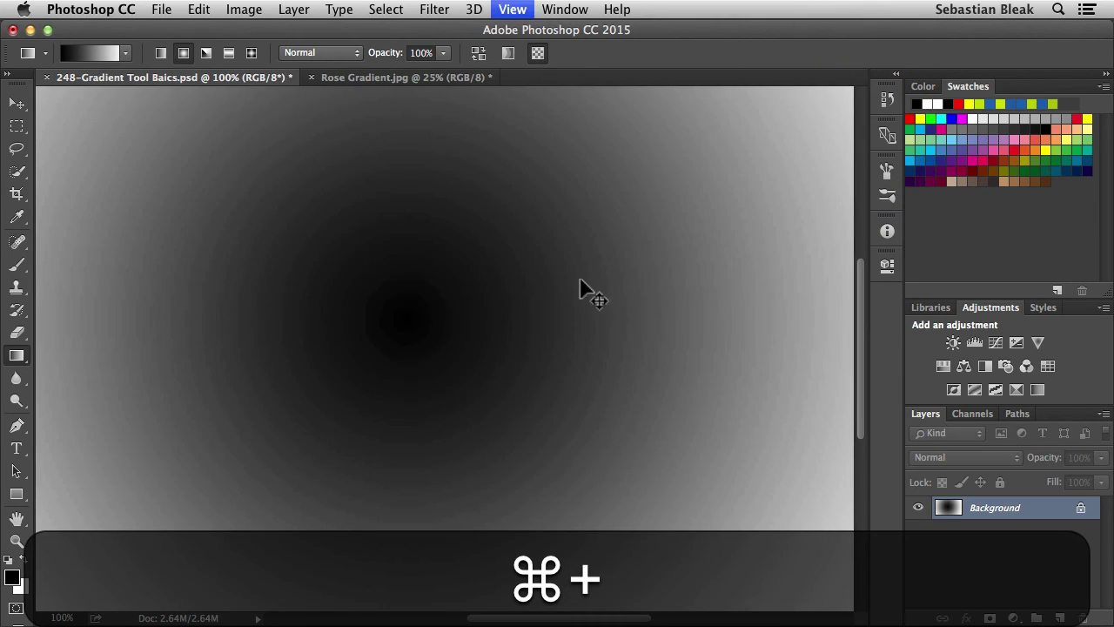
{"action": "key", "text": "super+plus"}
{"action": "key", "text": "super+plus"}
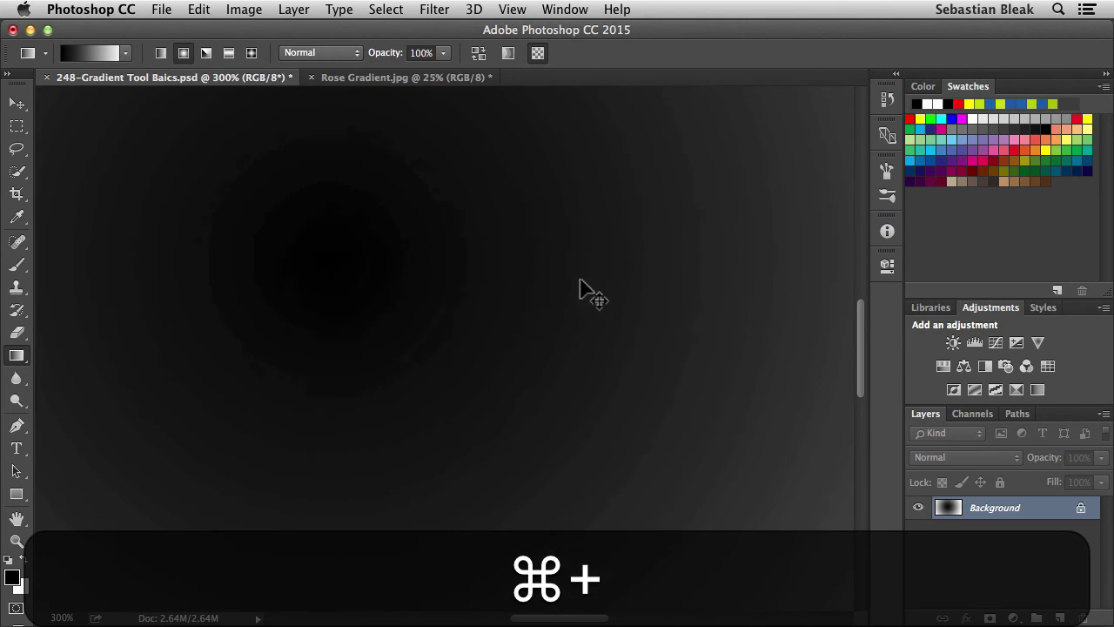
{"action": "key", "text": "super+space"}
{"action": "left_click_drag", "start_coordinate": [549, 276], "coordinate": [473, 331]}
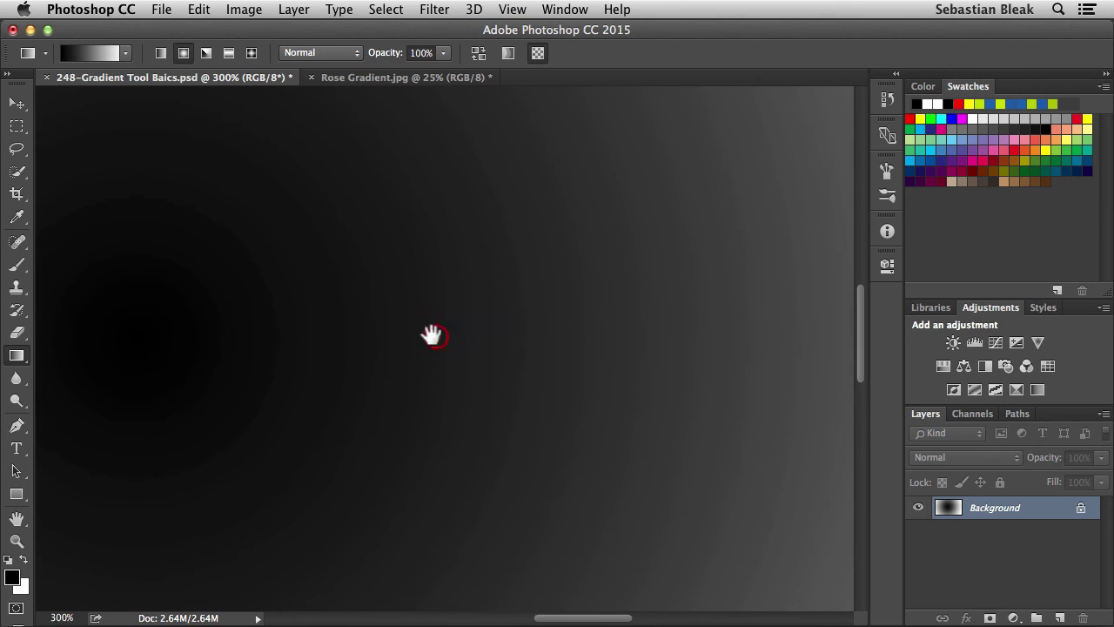
{"action": "key", "text": "super+plus"}
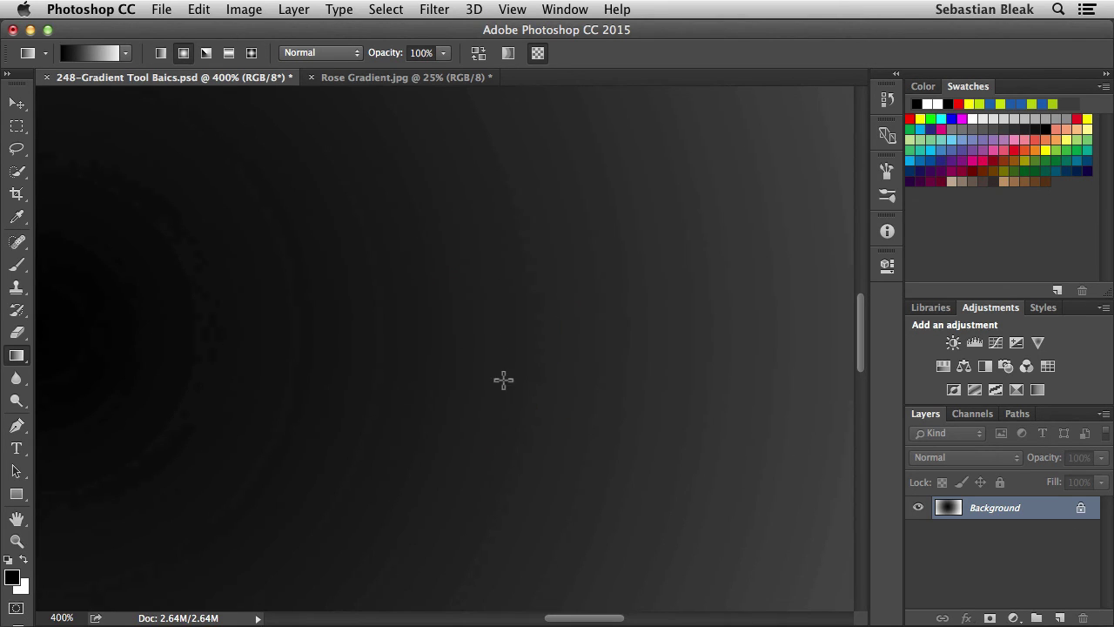
{"action": "key", "text": "super"}
{"action": "key", "text": "super+plus"}
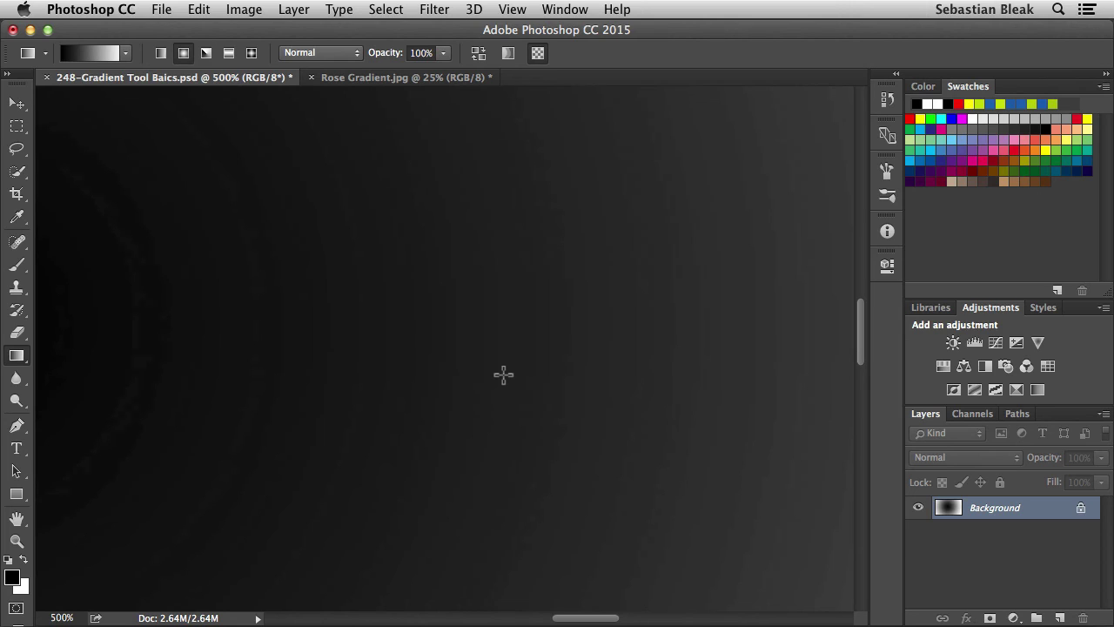
{"action": "key", "text": "super+minus"}
{"action": "key", "text": "super+minus"}
{"action": "key", "text": "super+minus"}
{"action": "key", "text": "super+minus"}
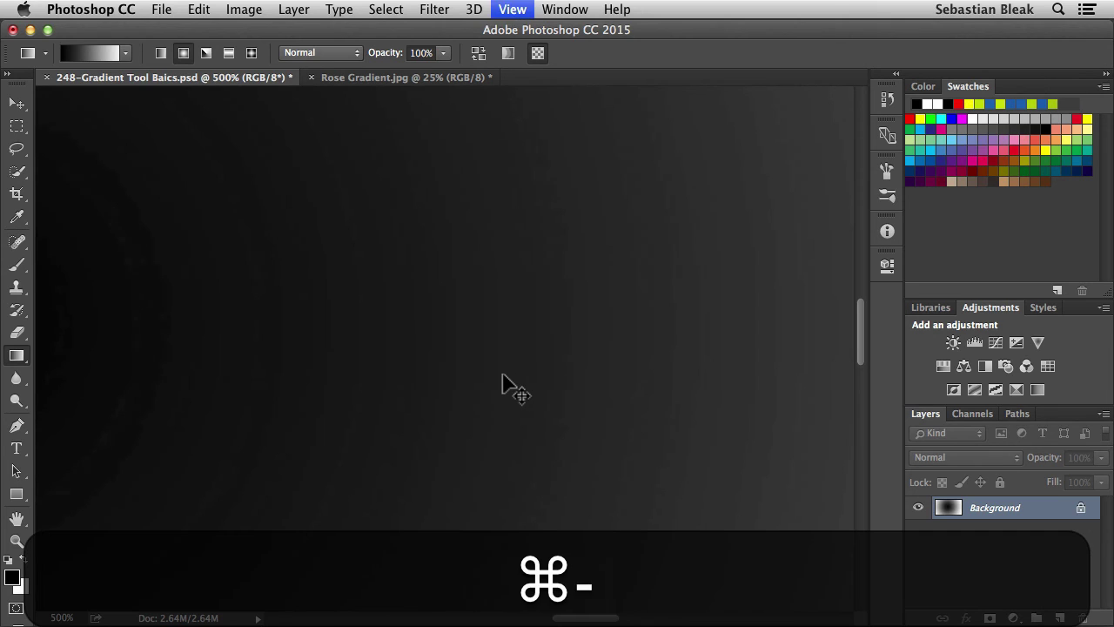
{"action": "key", "text": "super+z"}
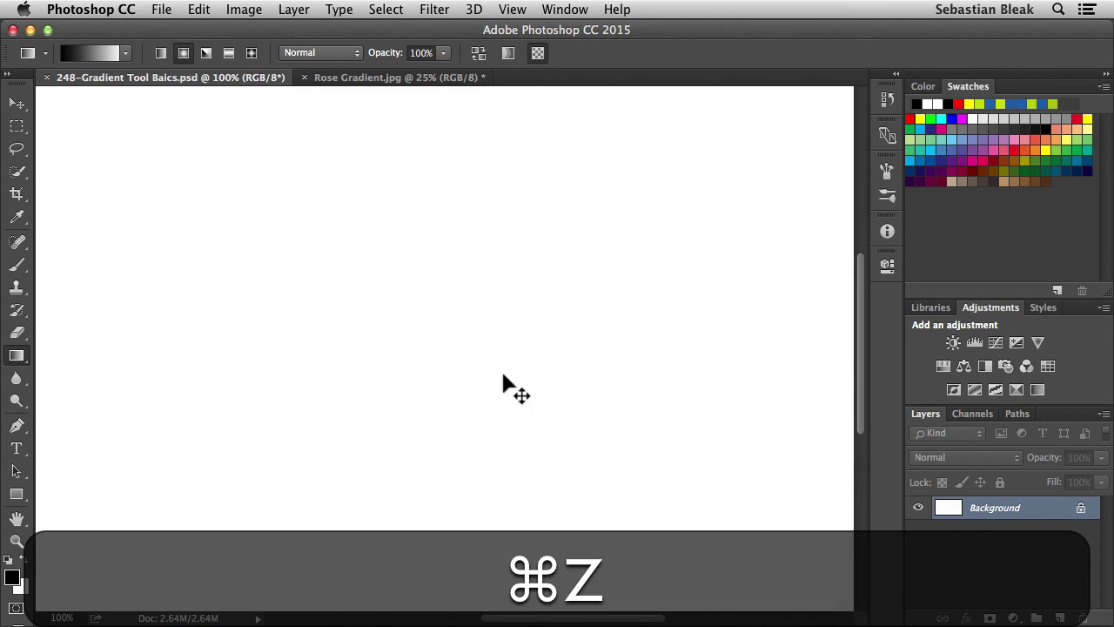
{"action": "key", "text": "super+0"}
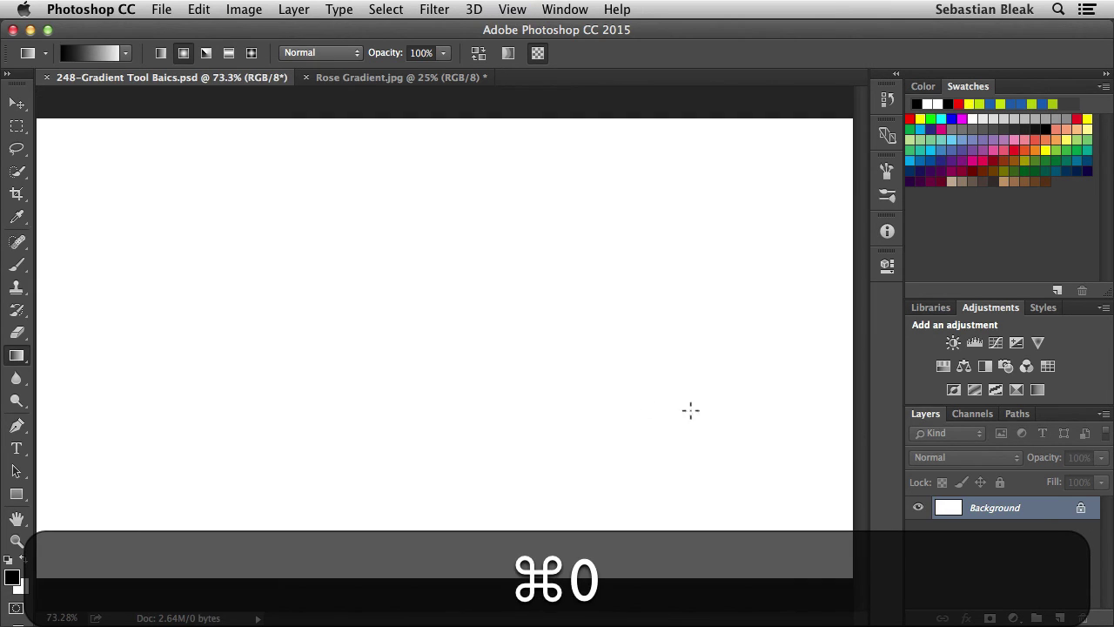
Turn Dither back on and draw a radial black-to-white gradient from near the canvas centre to its upper-right corner
{"action": "left_click", "coordinate": [508, 53]}
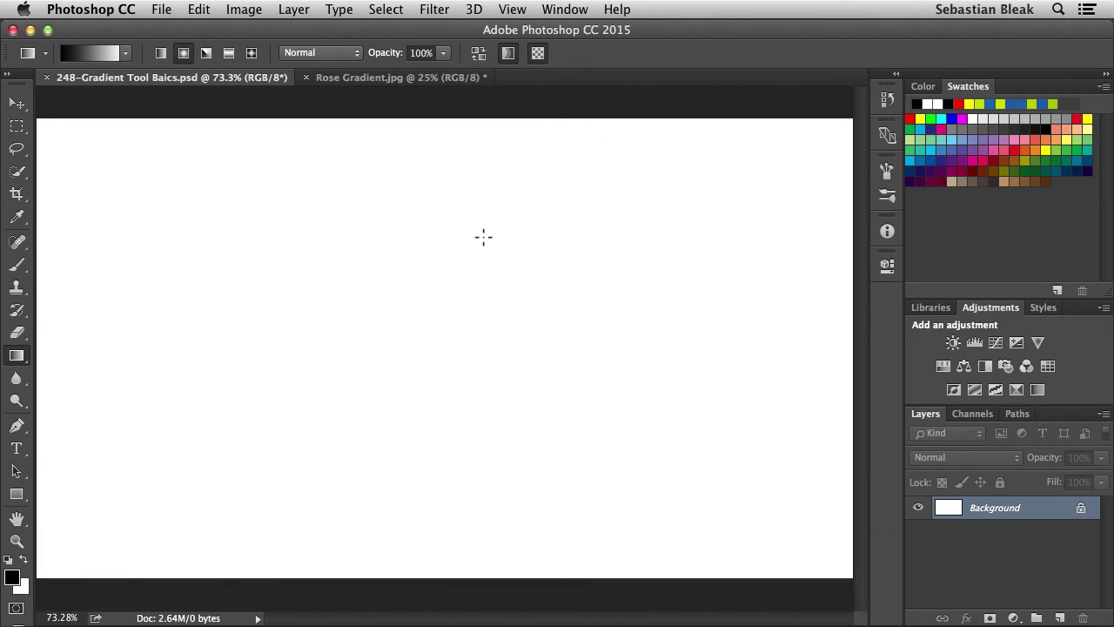
{"action": "left_click_drag", "start_coordinate": [389, 316], "coordinate": [801, 148]}
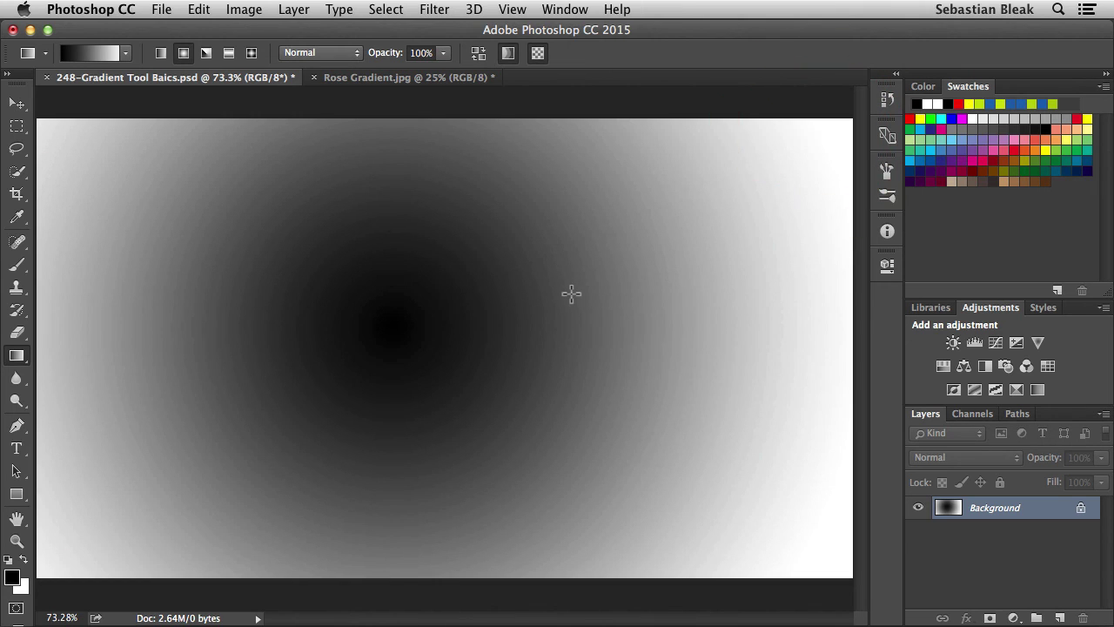
Zoom in up to 500% to examine the dithered radial gradient's tonal transitions, and undo it with the whole canvas back in view
{"action": "key", "text": "super+plus"}
{"action": "key", "text": "super+plus"}
{"action": "key", "text": "super+plus"}
{"action": "key", "text": "super+plus"}
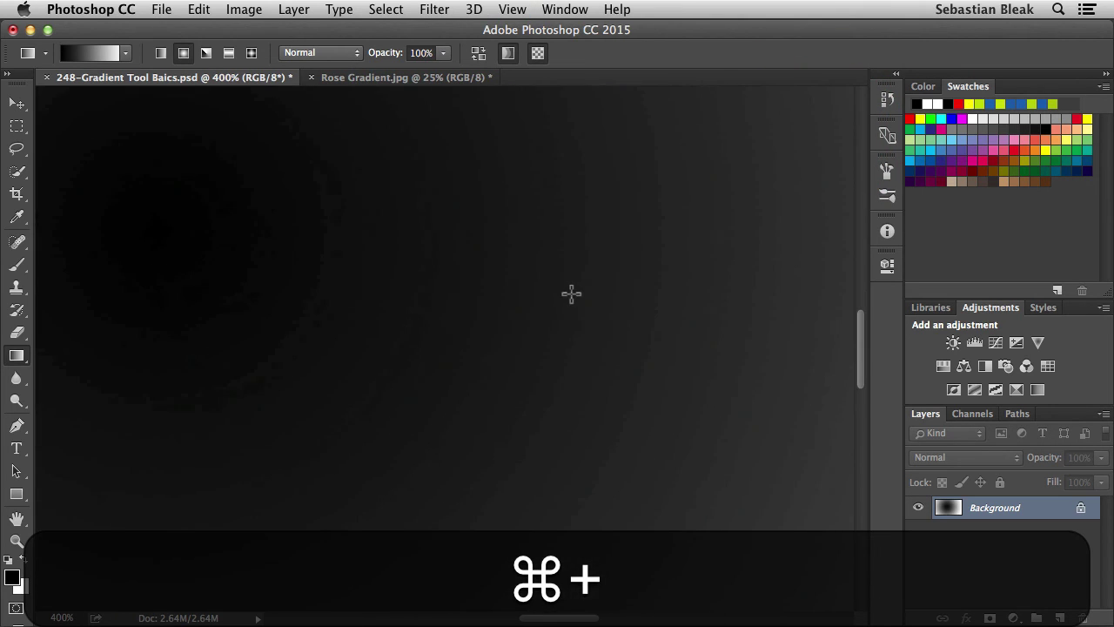
{"action": "key", "text": "space"}
{"action": "left_click_drag", "start_coordinate": [649, 259], "coordinate": [485, 368]}
{"action": "left_click", "coordinate": [455, 397]}
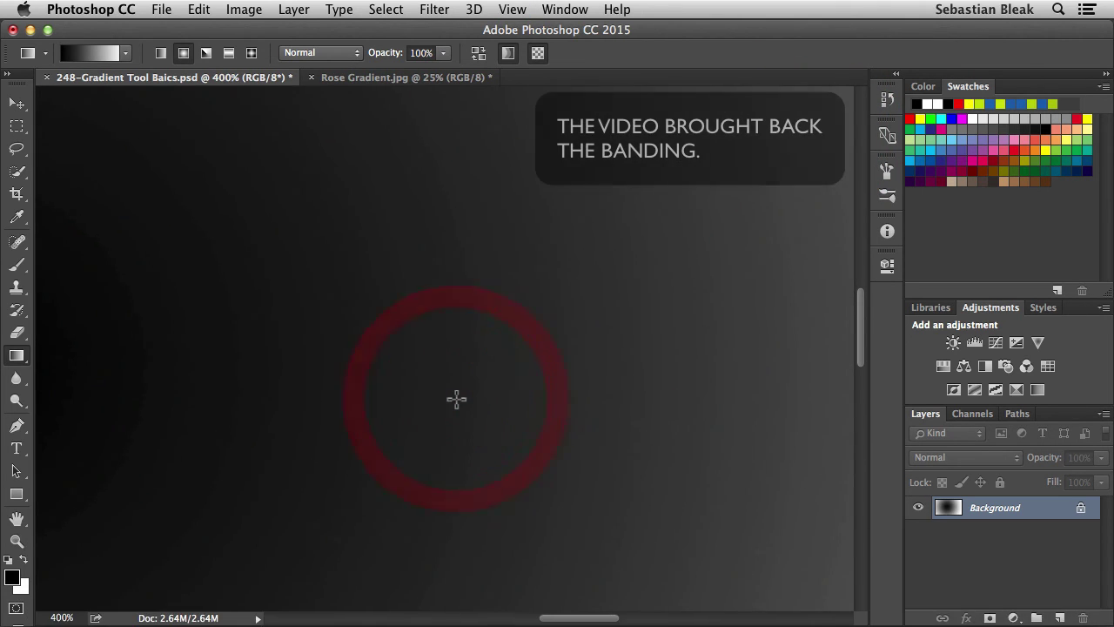
{"action": "key", "text": "super+plus"}
{"action": "key", "text": "super+space"}
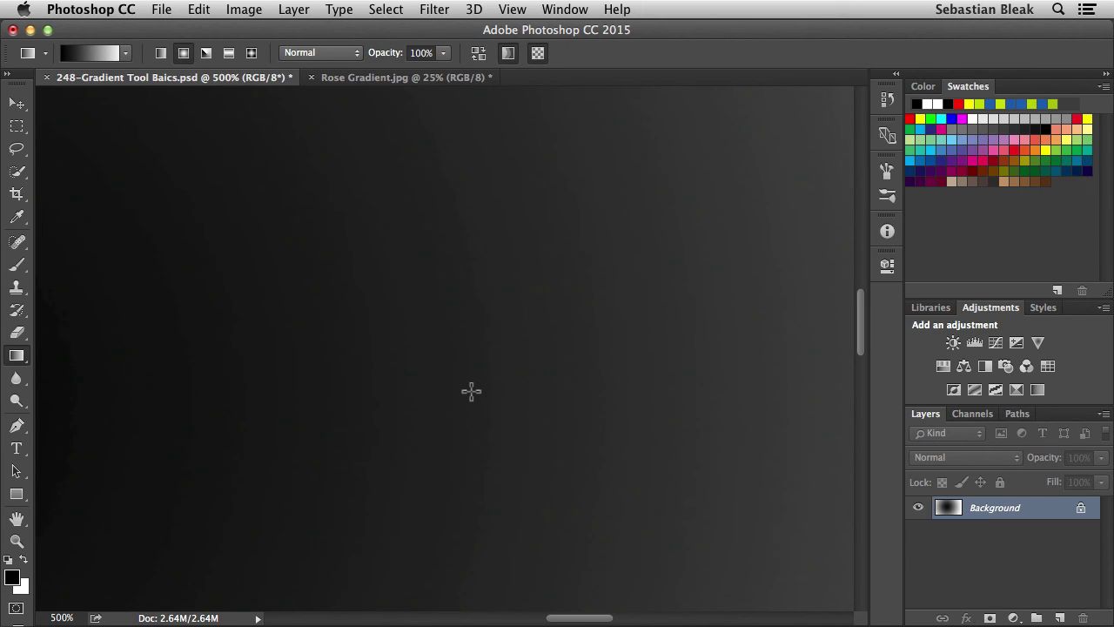
{"action": "key", "text": "super+0"}
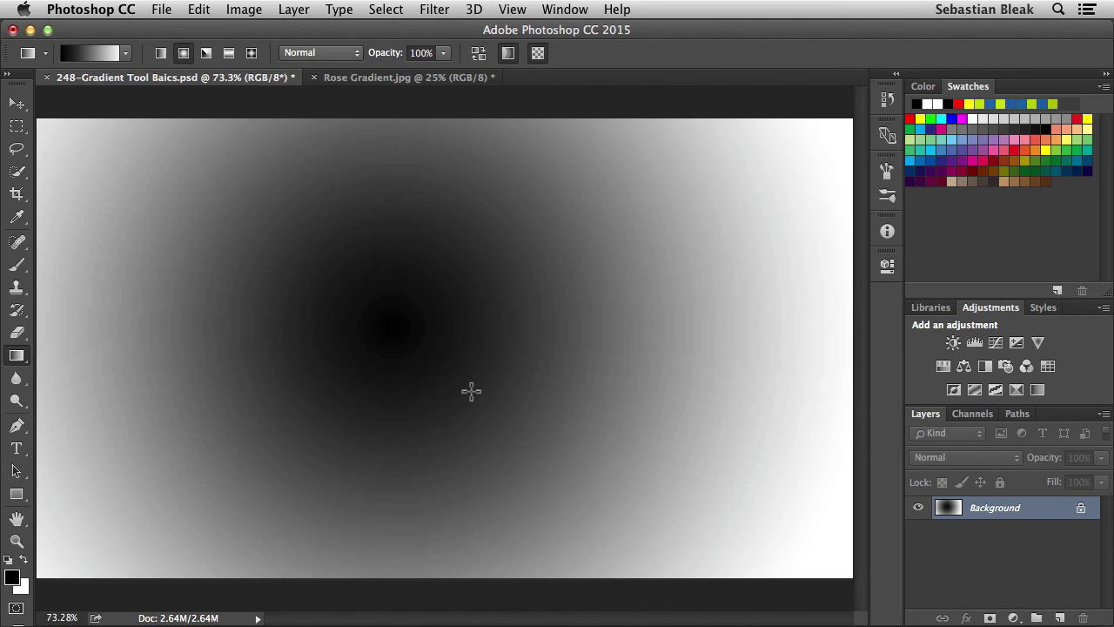
{"action": "key", "text": "super+z"}
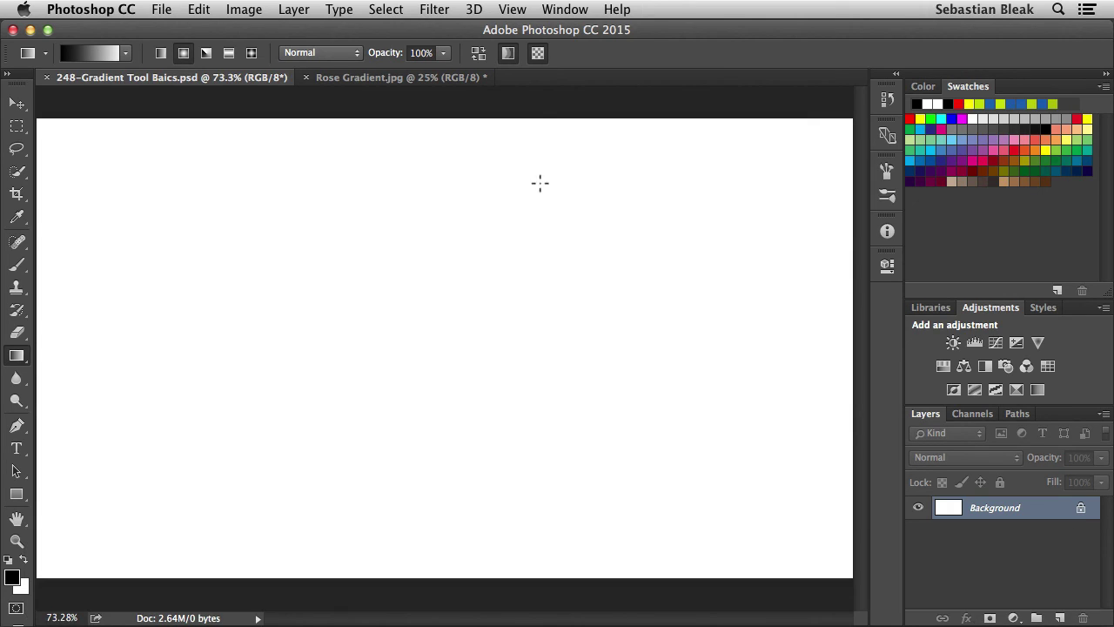
Try a radial black-to-white gradient across the canvas with Transparency turned off, and undo it
{"action": "left_click", "coordinate": [533, 52]}
{"action": "left_click_drag", "start_coordinate": [399, 337], "coordinate": [769, 153]}
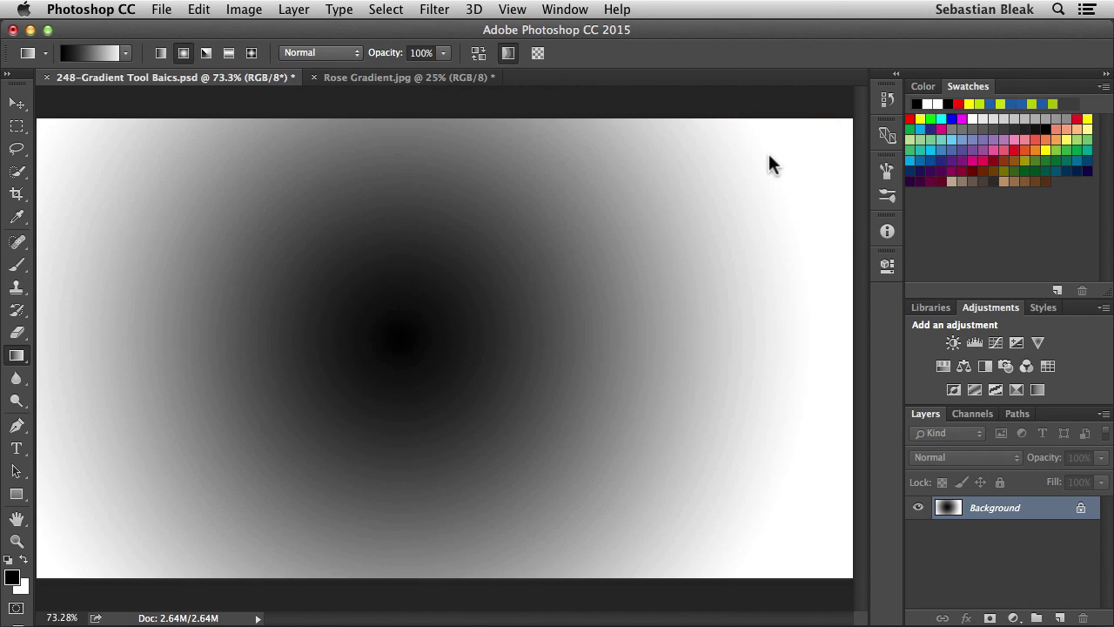
{"action": "key", "text": "super+z"}
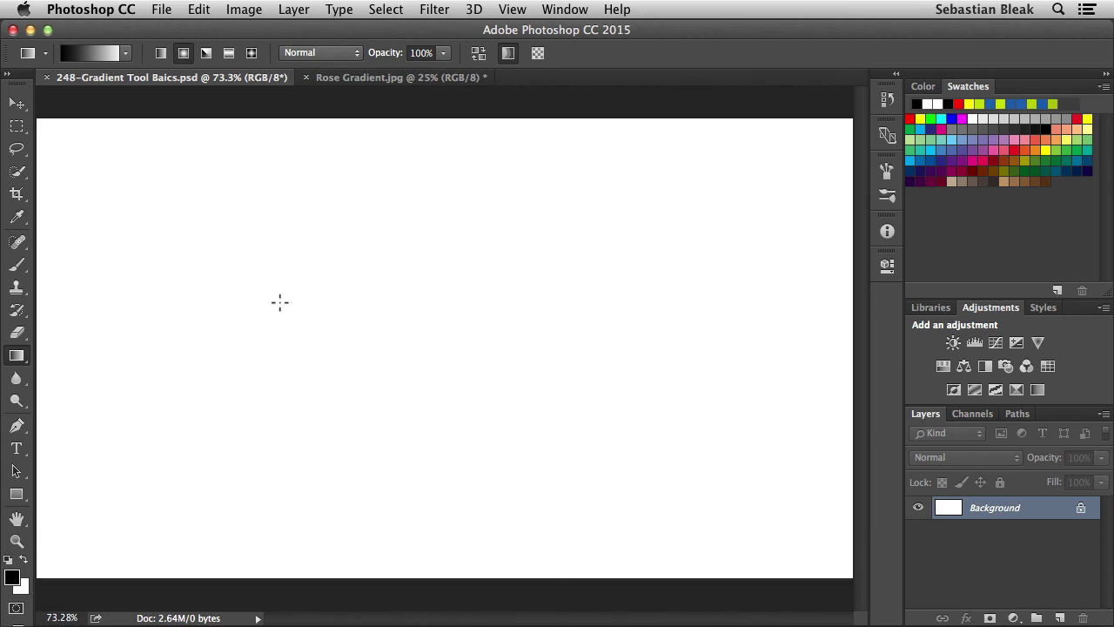
Choose the semi-transparent grey checkered gradient preset, try it as a radial gradient with Transparency still off, and undo it
{"action": "left_click", "coordinate": [124, 53]}
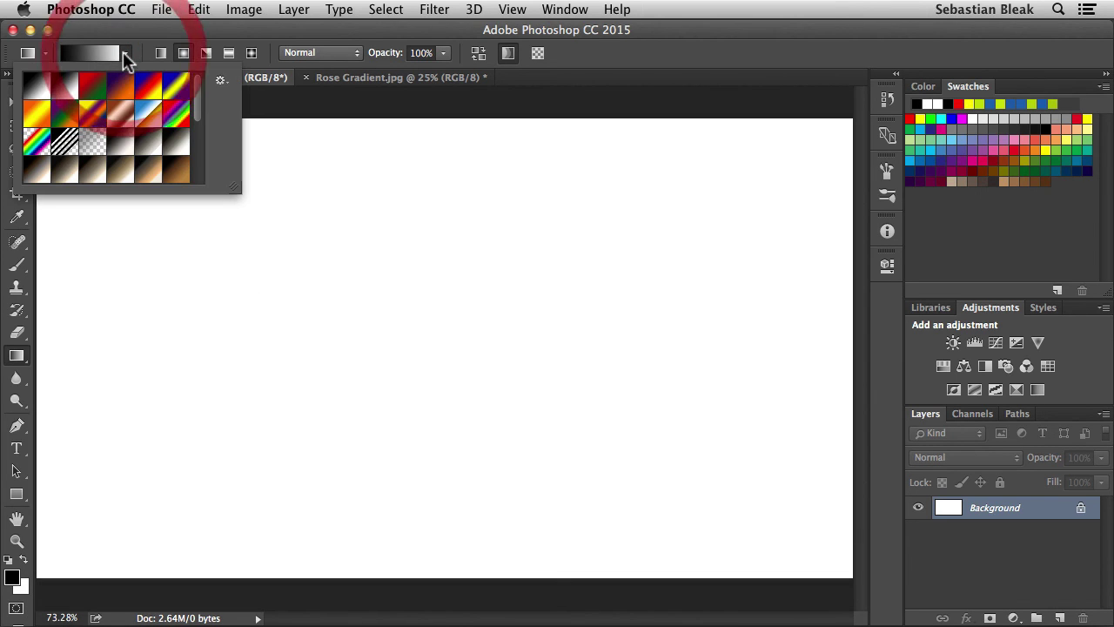
{"action": "mouse_move", "coordinate": [195, 89]}
{"action": "left_mouse_down"}
{"action": "mouse_move", "coordinate": [183, 164]}
{"action": "mouse_move", "coordinate": [190, 95]}
{"action": "left_mouse_up"}
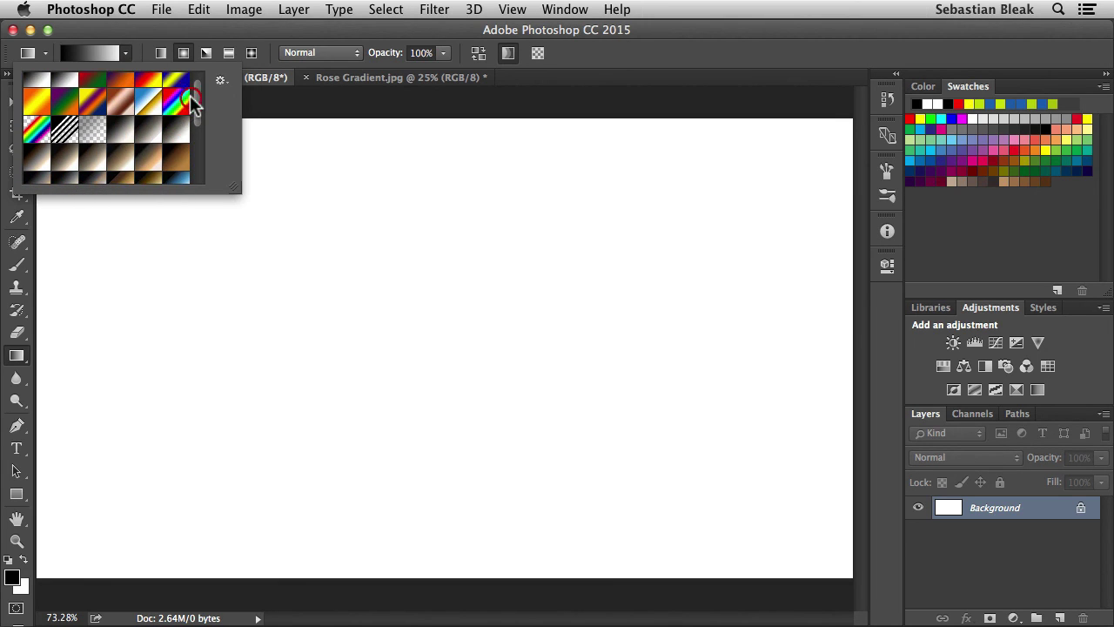
{"action": "left_click", "coordinate": [96, 129]}
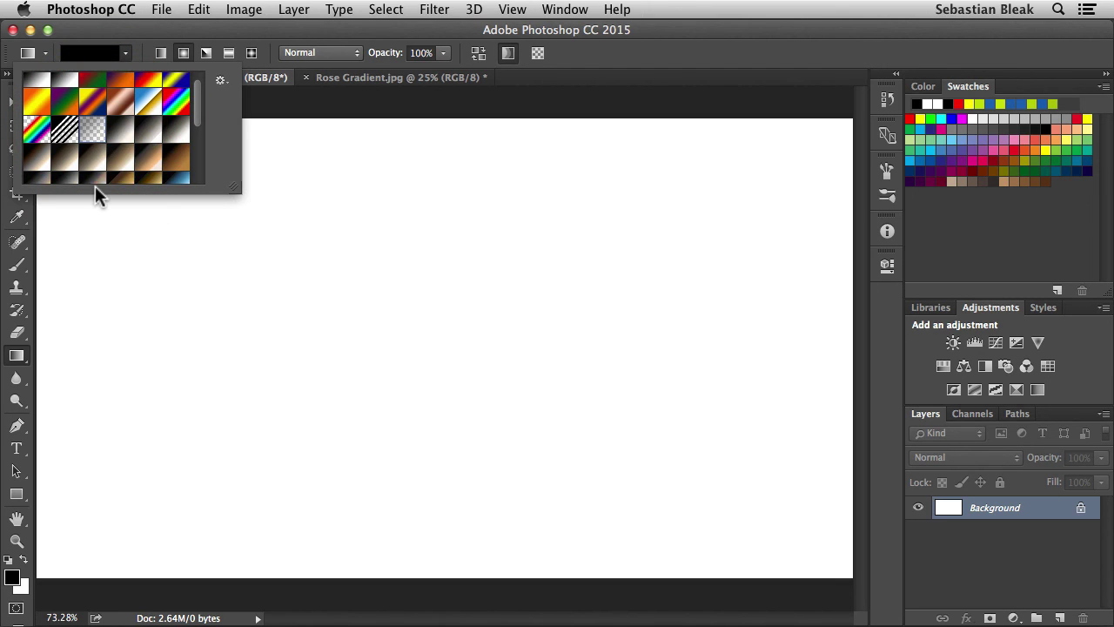
{"action": "key", "text": "Return"}
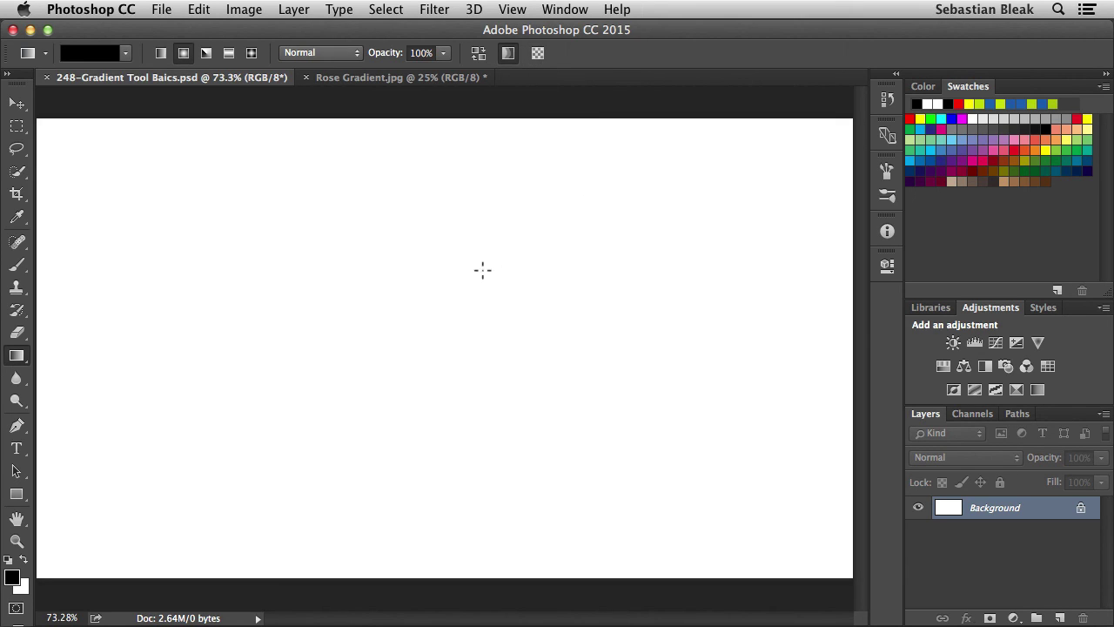
{"action": "left_click_drag", "start_coordinate": [430, 328], "coordinate": [659, 220]}
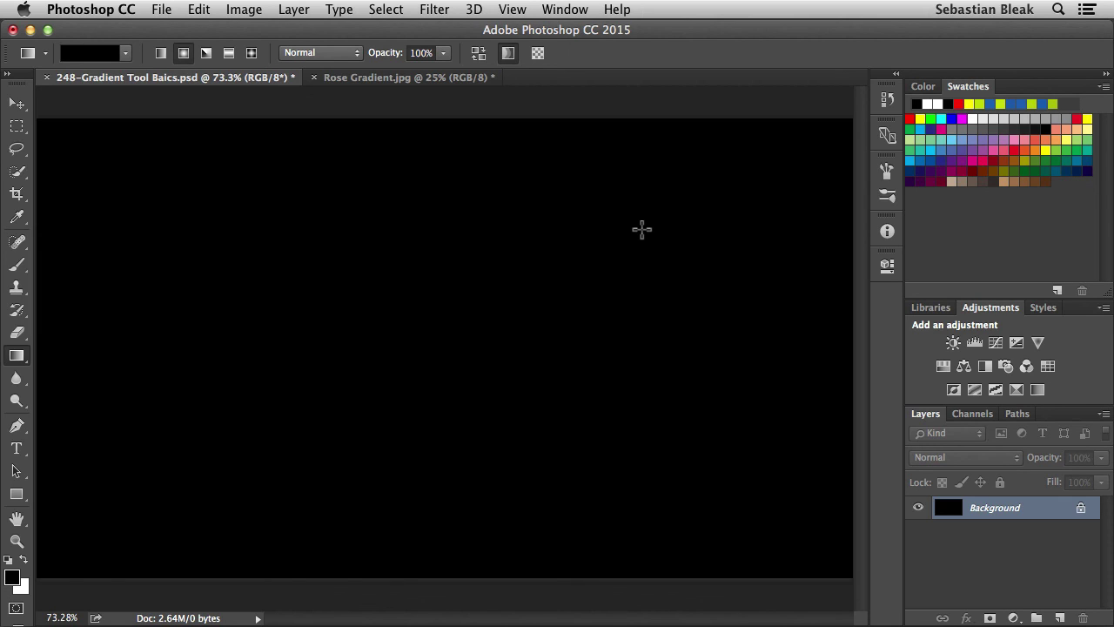
{"action": "key", "text": "super+z"}
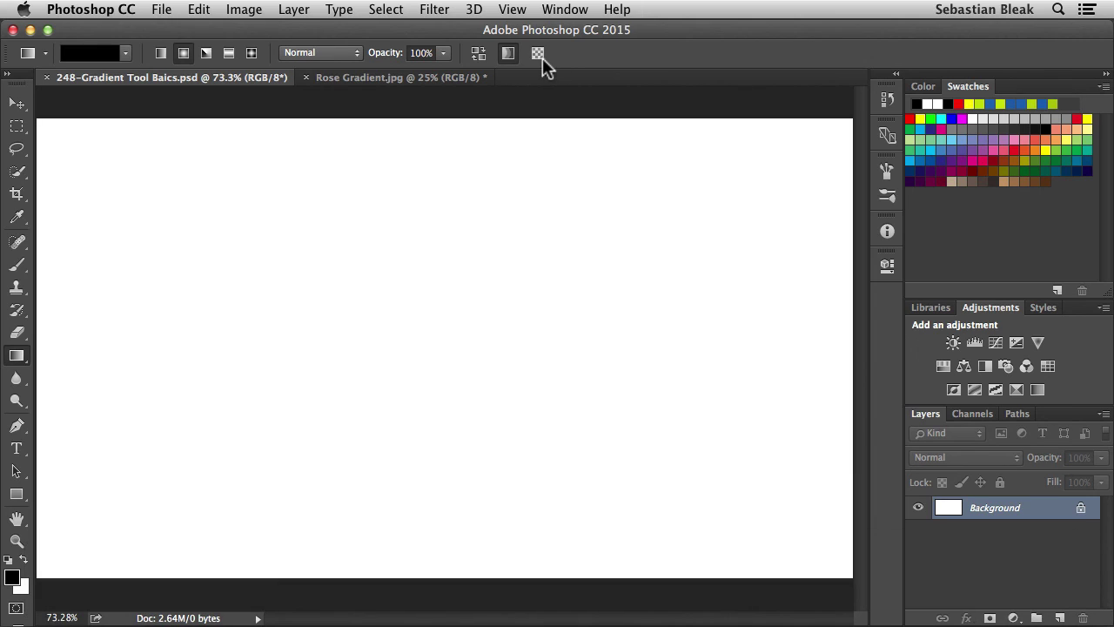
Turn Transparency back on, try the semi-transparent preset as a radial gradient towards the canvas's upper-right corner, and undo it
{"action": "left_click", "coordinate": [538, 54]}
{"action": "left_click_drag", "start_coordinate": [452, 335], "coordinate": [808, 154]}
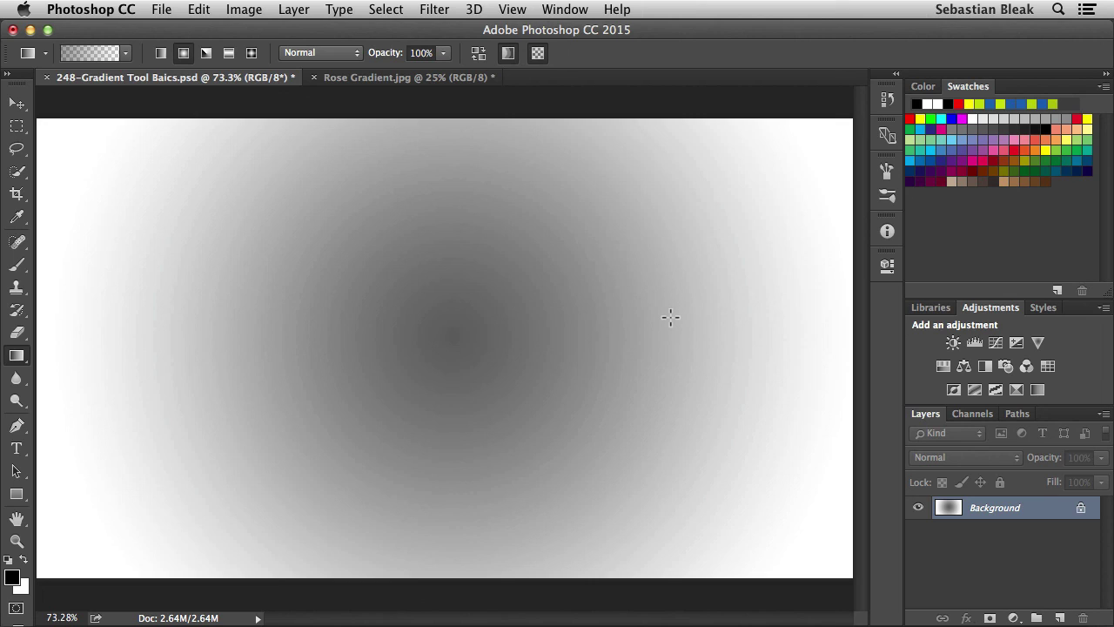
{"action": "key", "text": "super+z"}
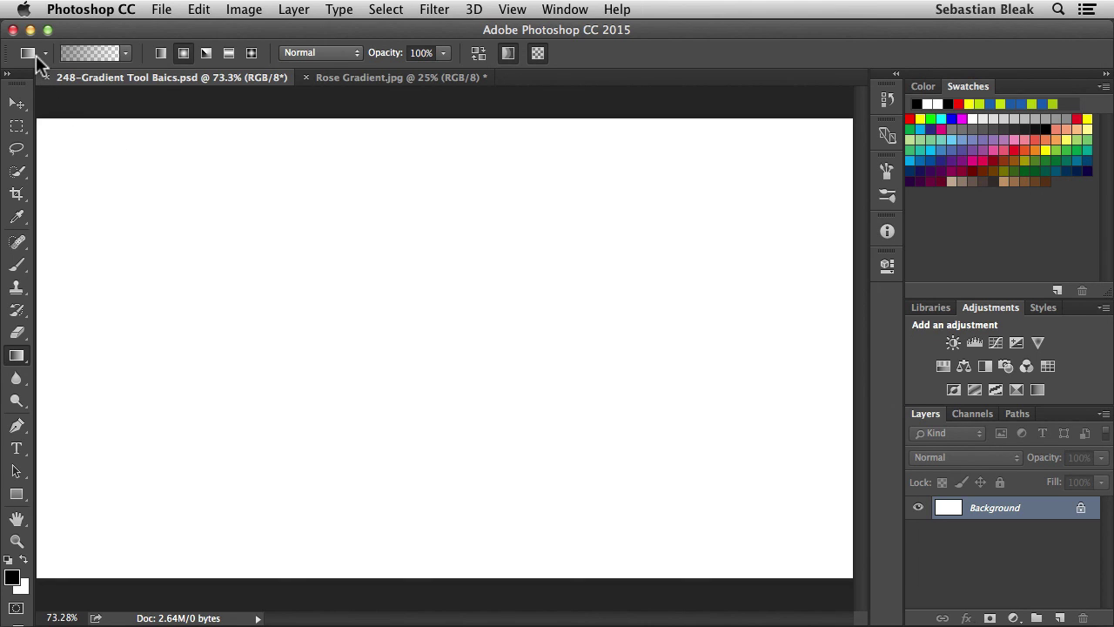
Reset the Gradient tool to its default settings
{"action": "right_click", "coordinate": [36, 54]}
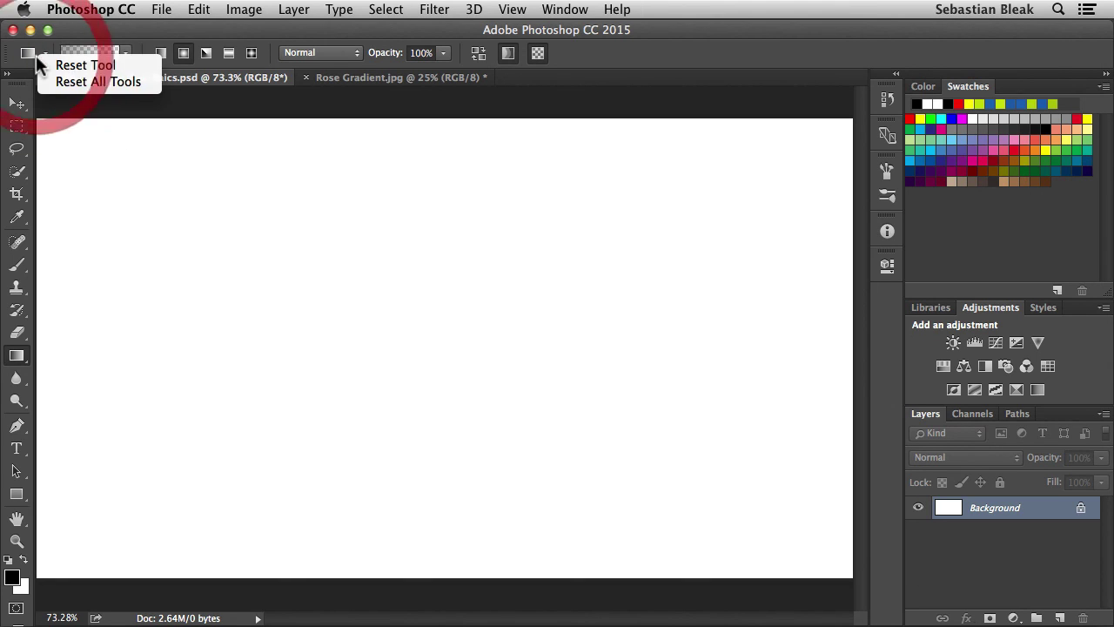
{"action": "left_click", "coordinate": [140, 63]}
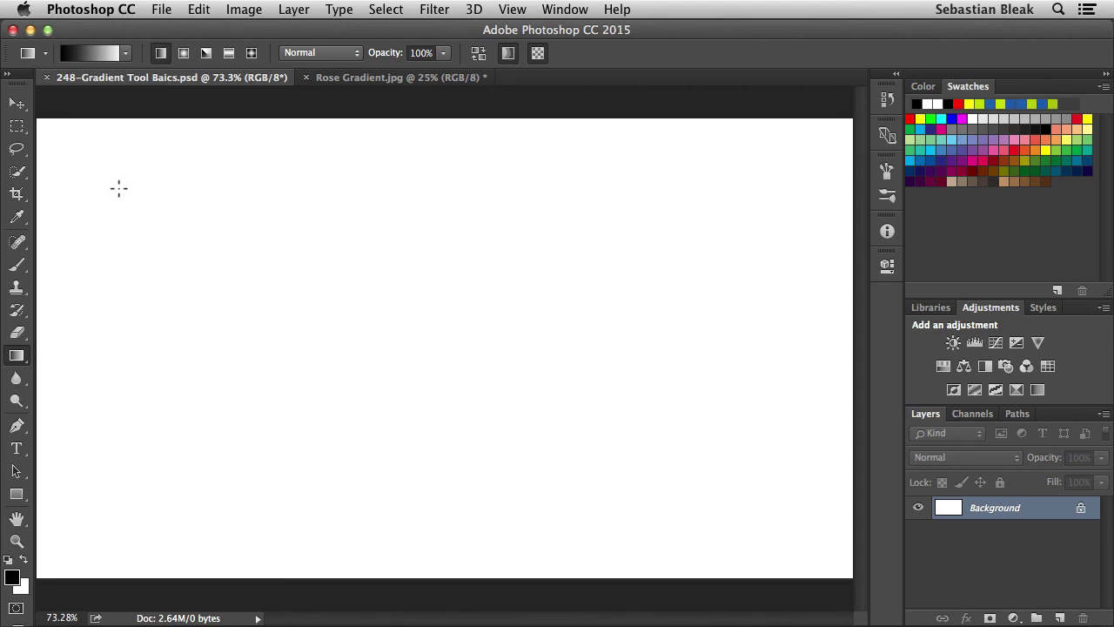